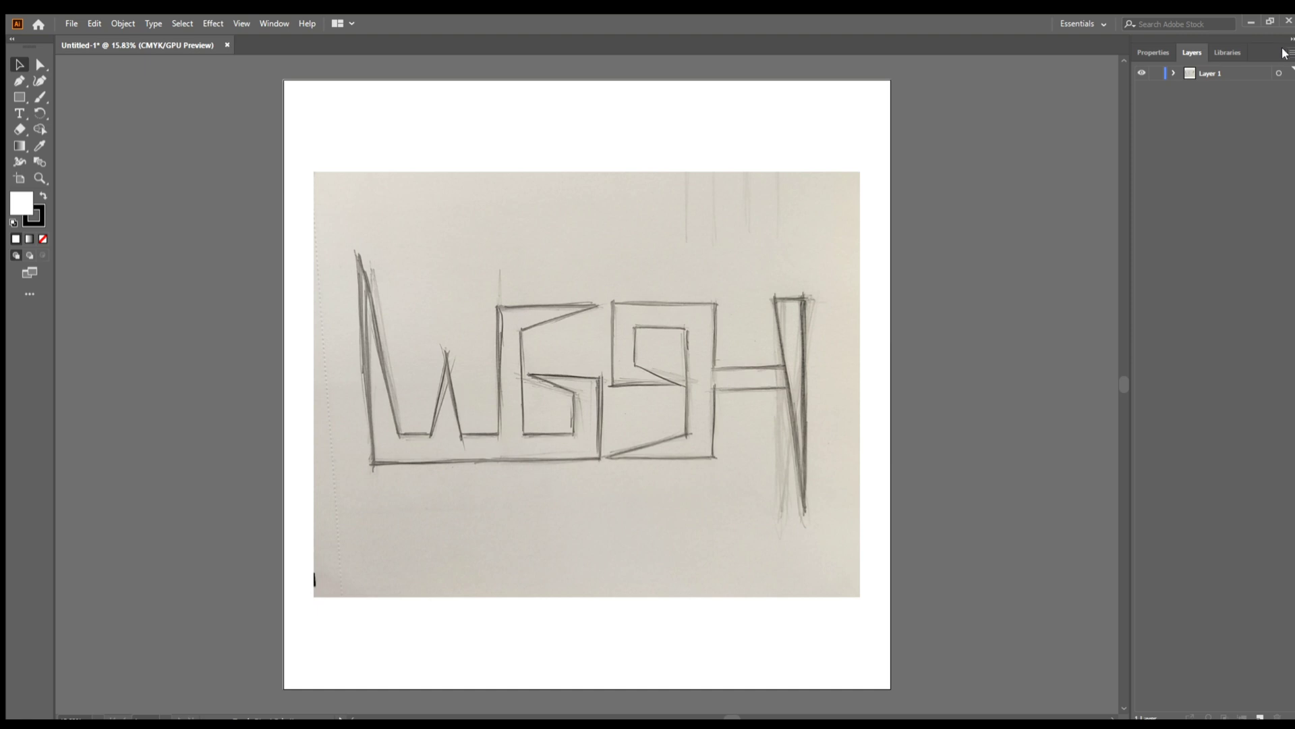
Add a new layer above the sketch, lock Layer 1 and get the Pen tool ready over the 6-shaped letter
key("ctrl+l")
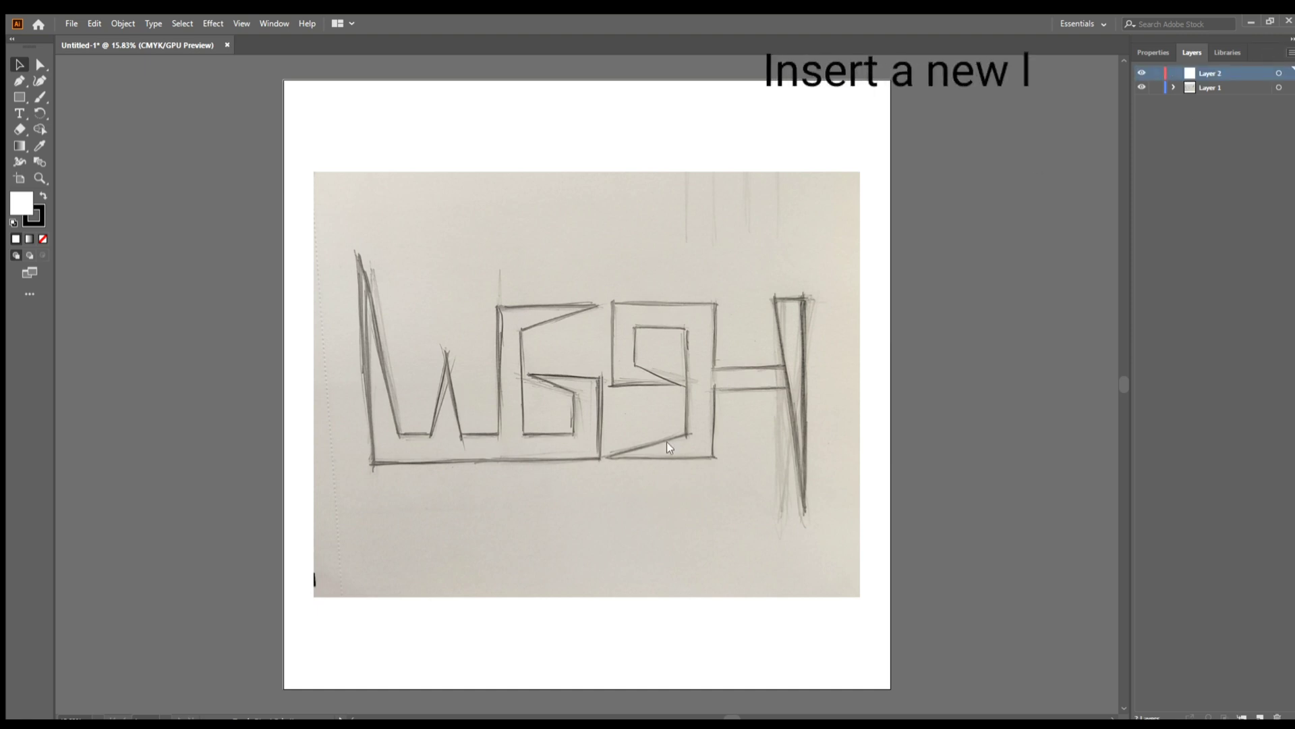
left_click(19, 78)
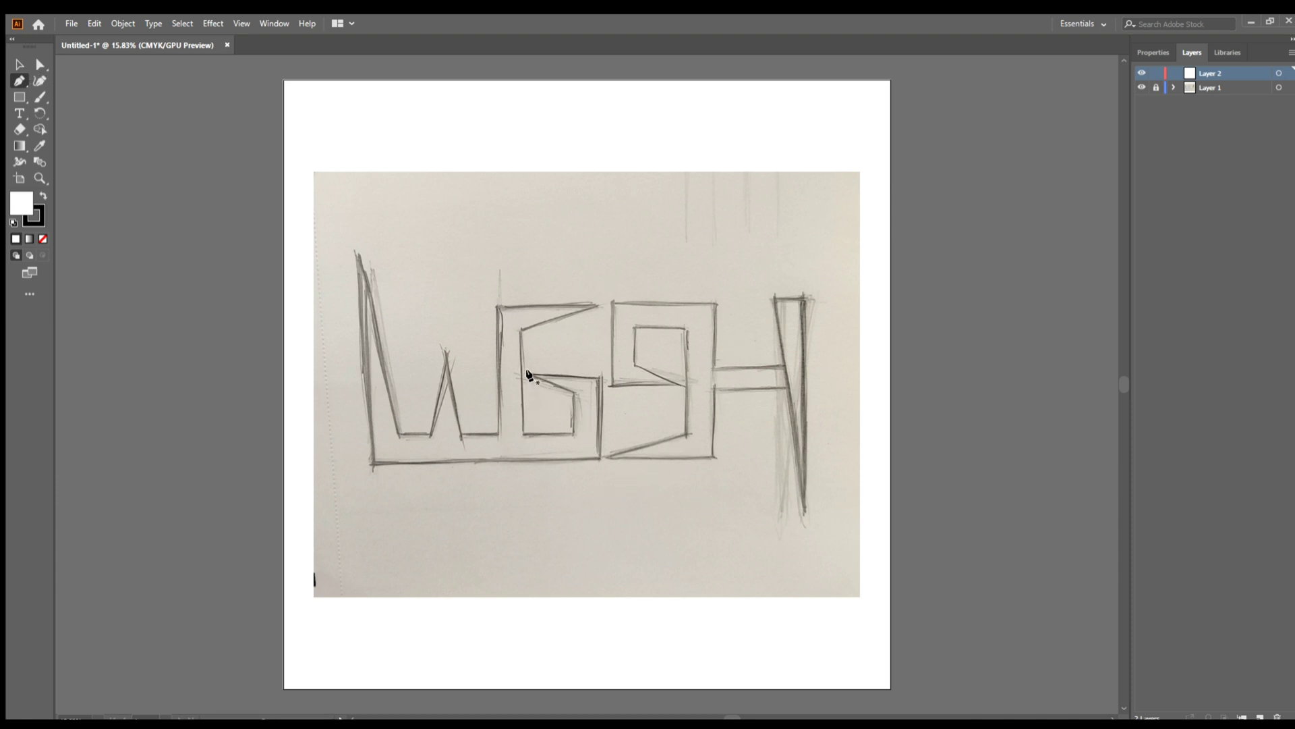
scroll(526, 377, "up", 5)
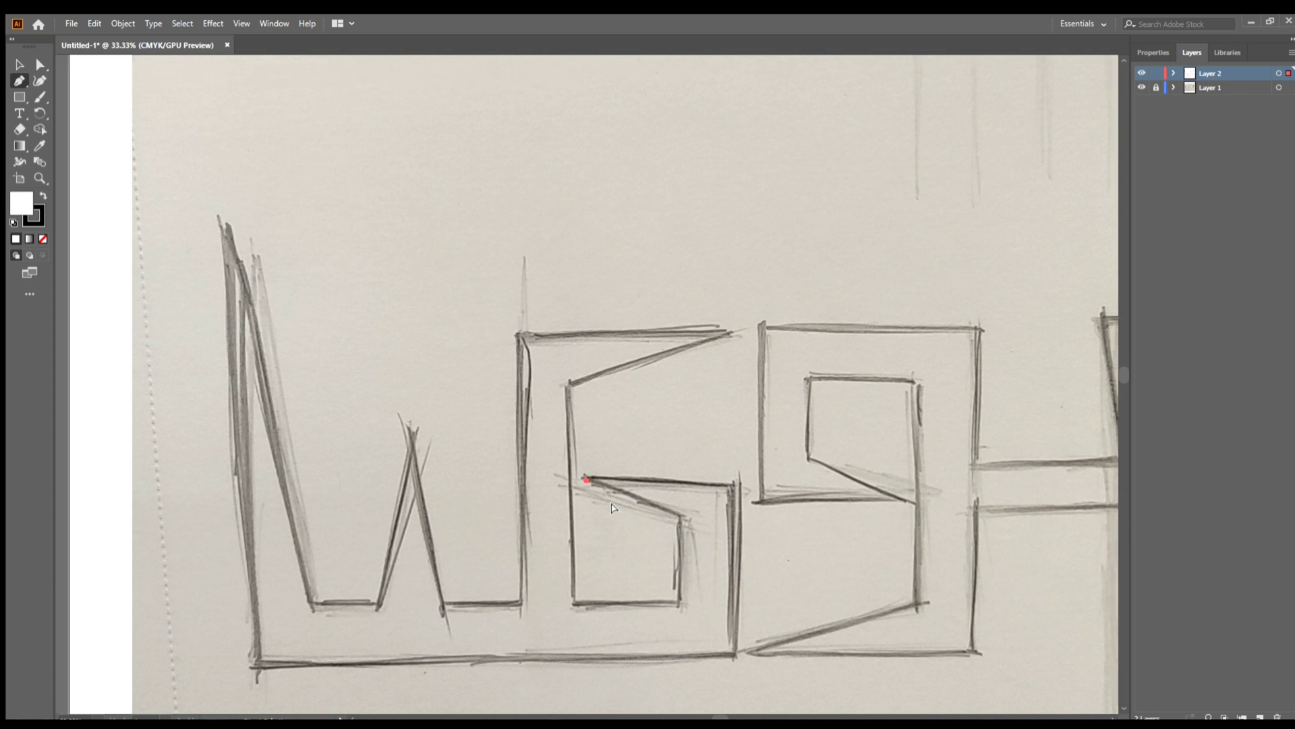
left_click(560, 462)
key("ctrl+z")
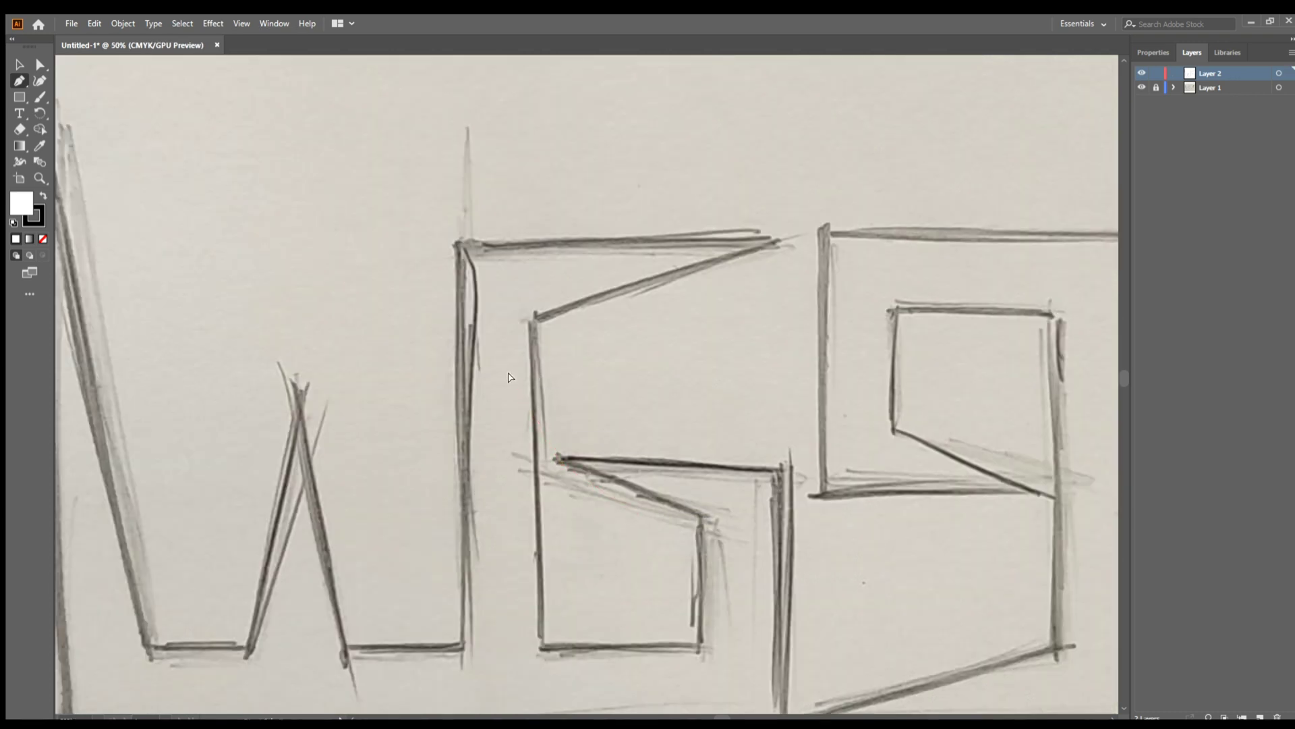
Trace the 6-shaped letter's inner contour with the Pen tool, from its upper inner corner around the counter to the pointed notch
left_click(532, 325)
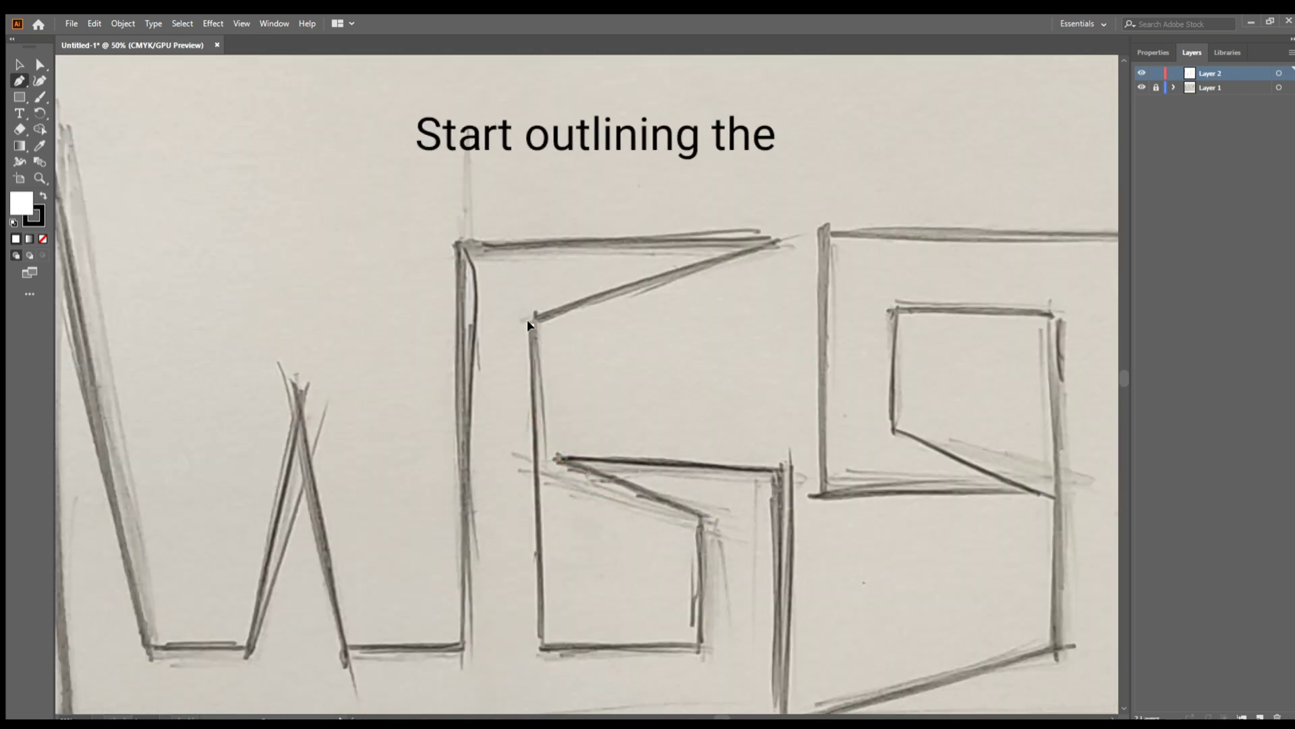
left_click(533, 646)
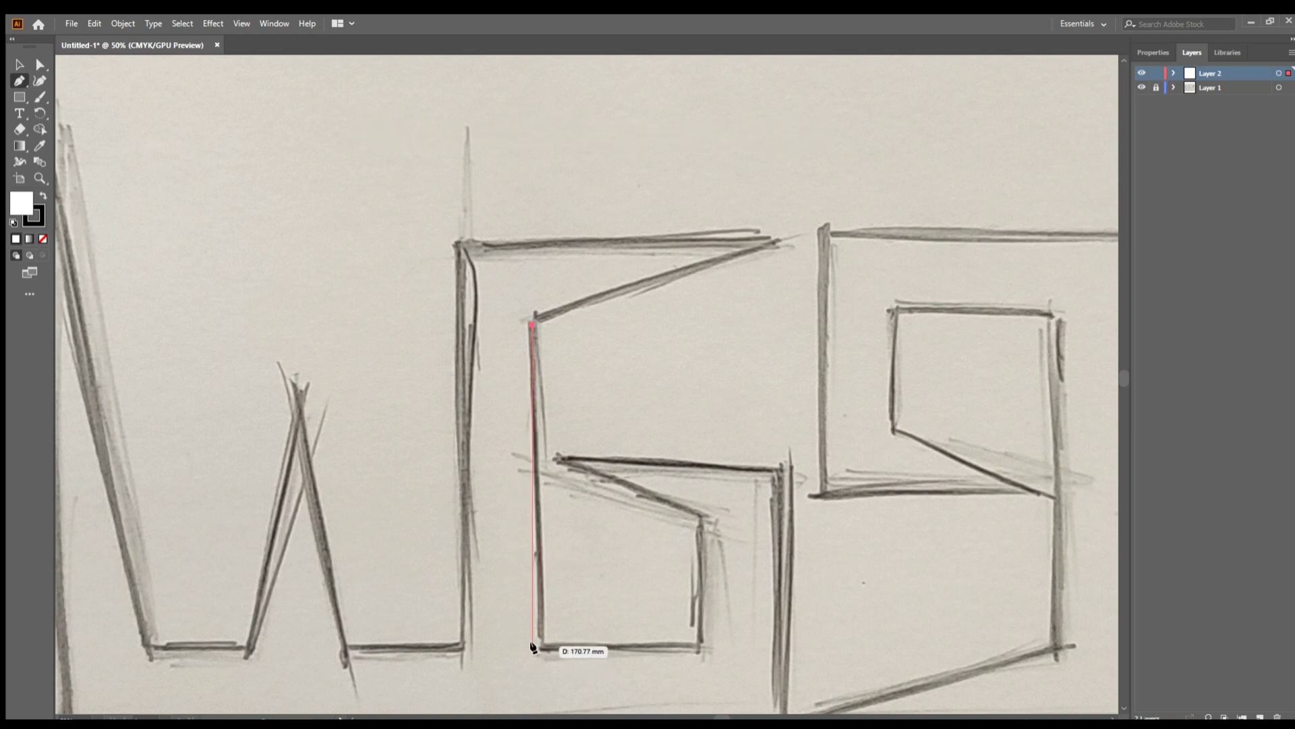
left_click(535, 647)
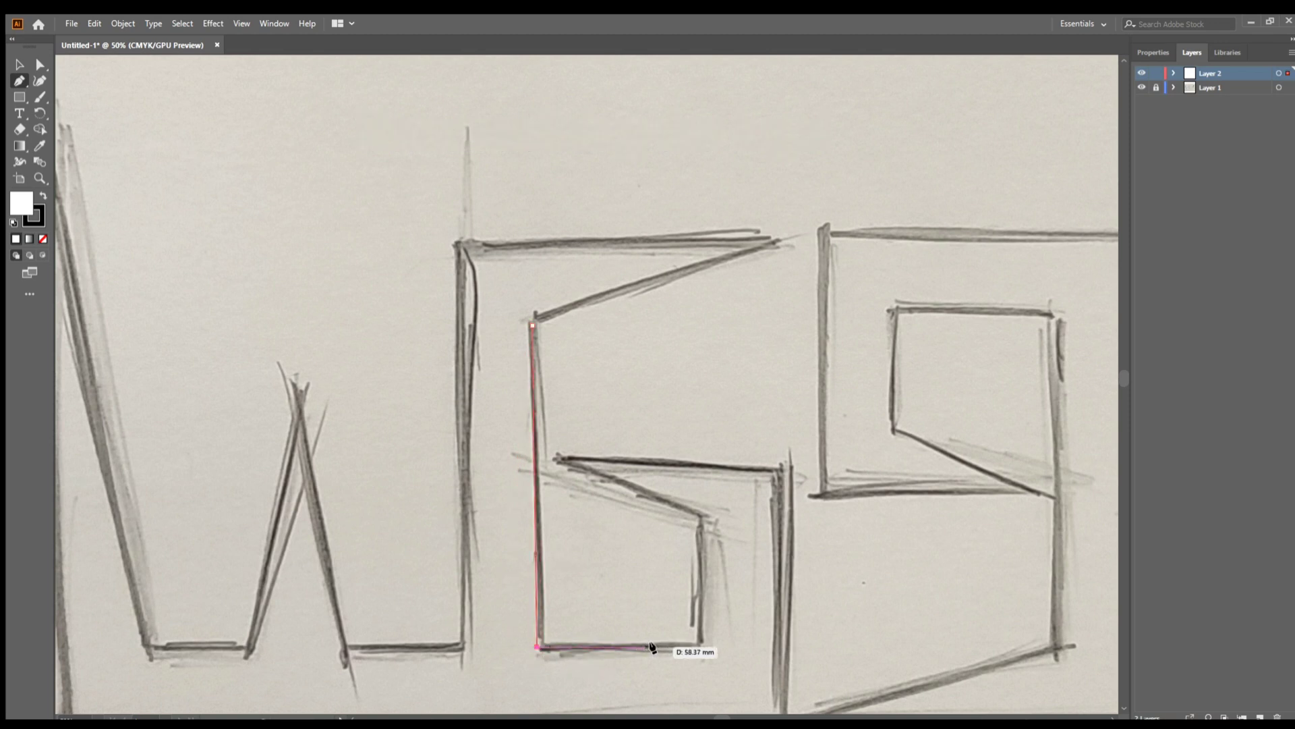
left_click(699, 646)
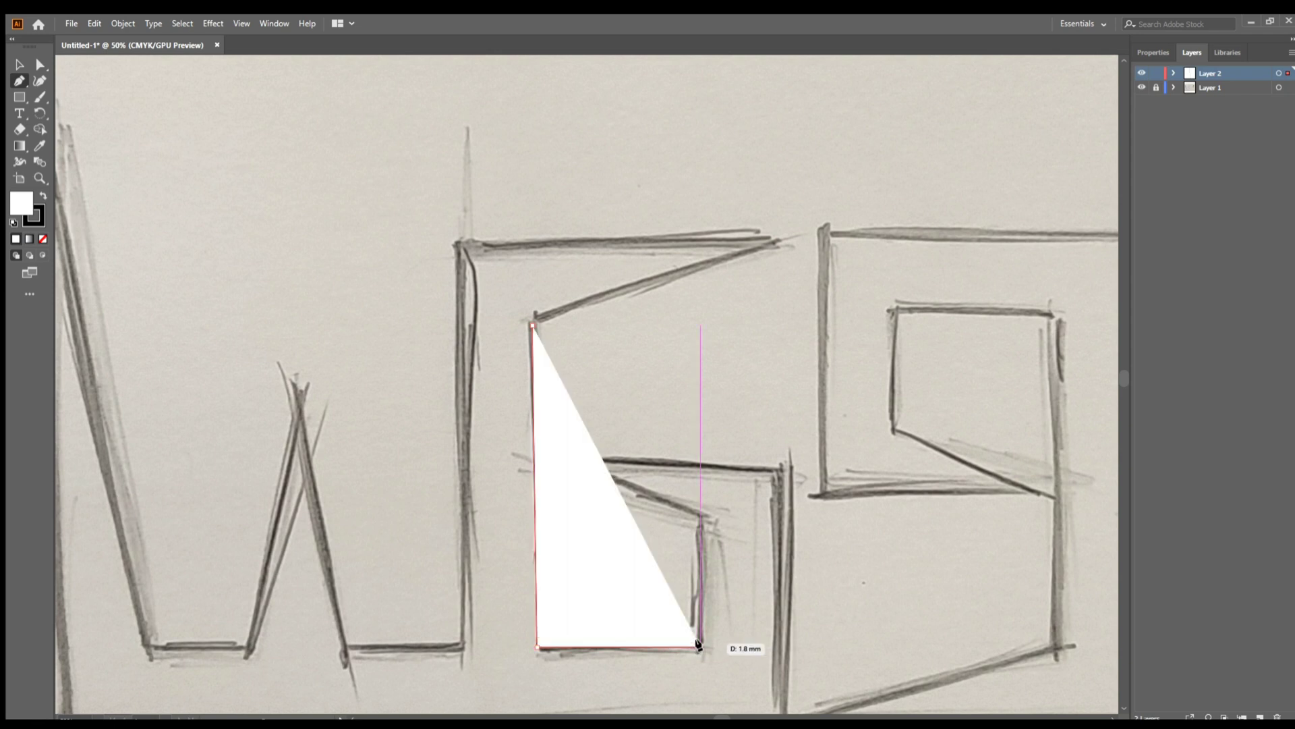
left_click(700, 514)
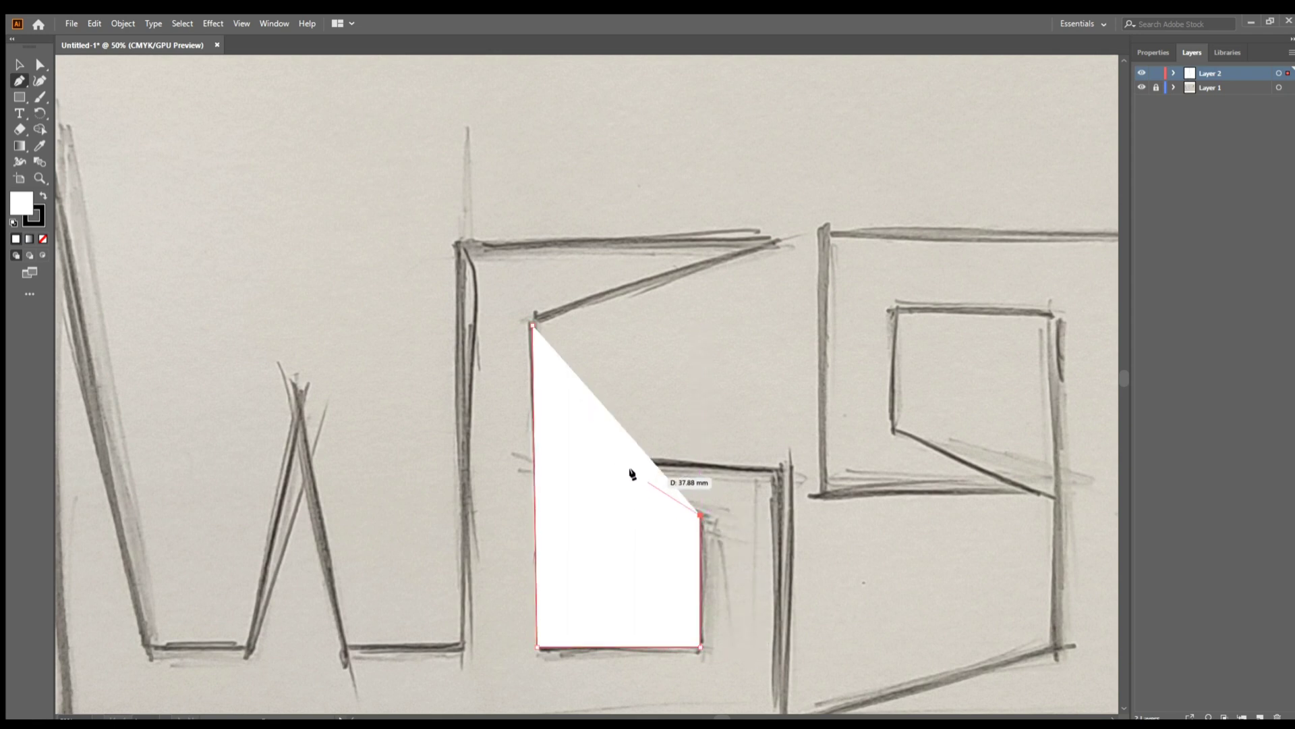
left_click(549, 461)
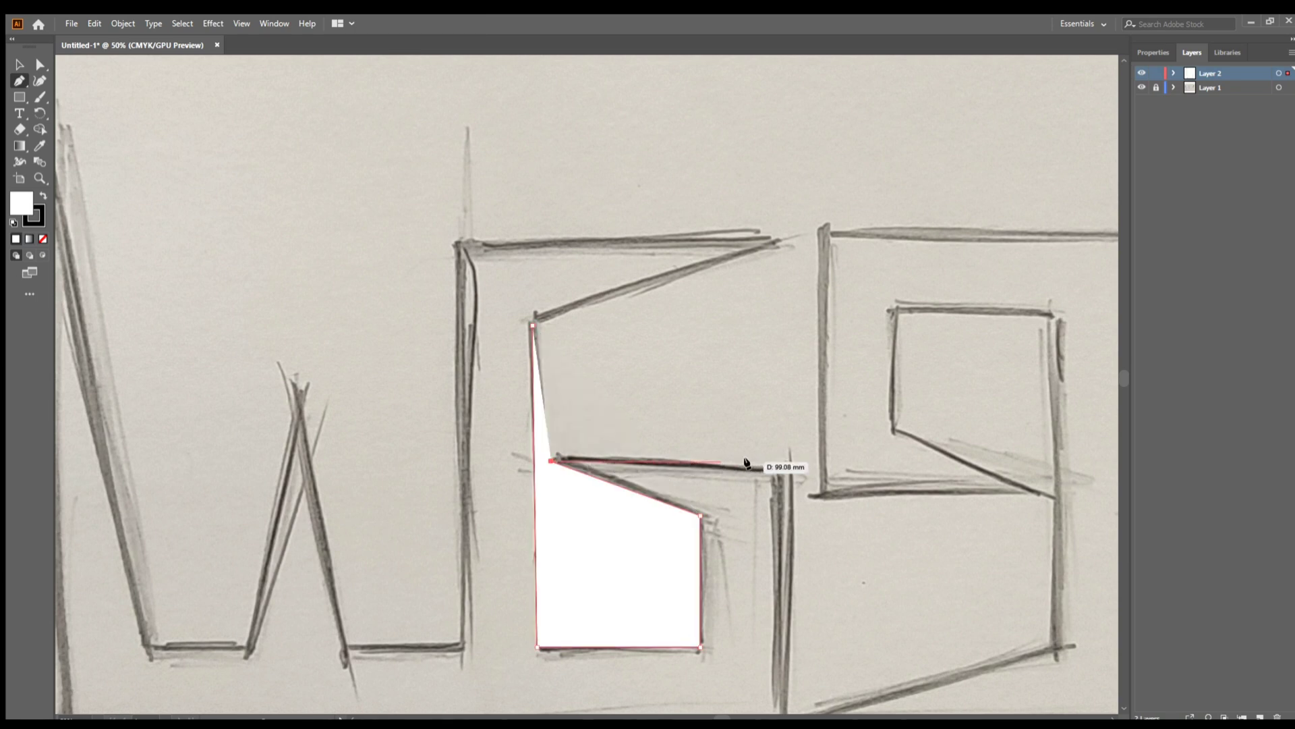
Extend the outline across the 6-shape's shoulder, down its outer edge and along the shared base to the W's lower outer corner
left_click(782, 464)
scroll(783, 473, "down", 5)
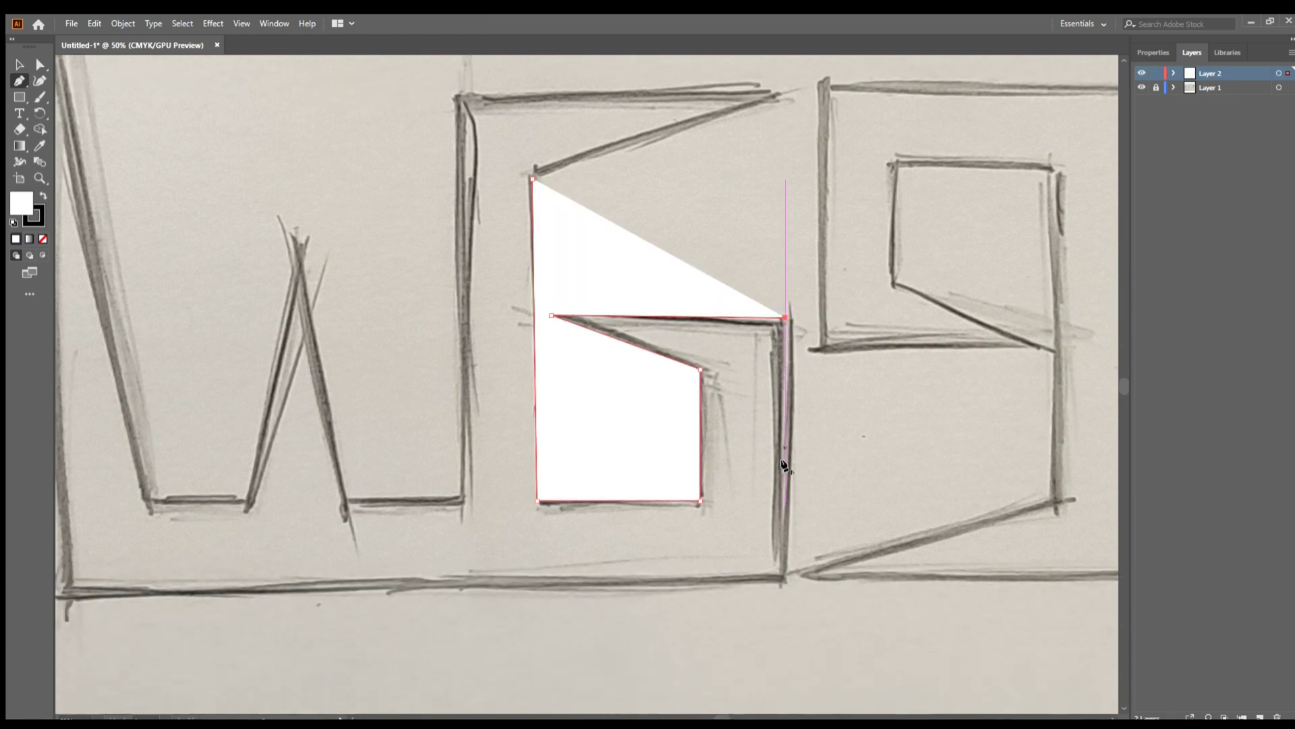
left_click(784, 560)
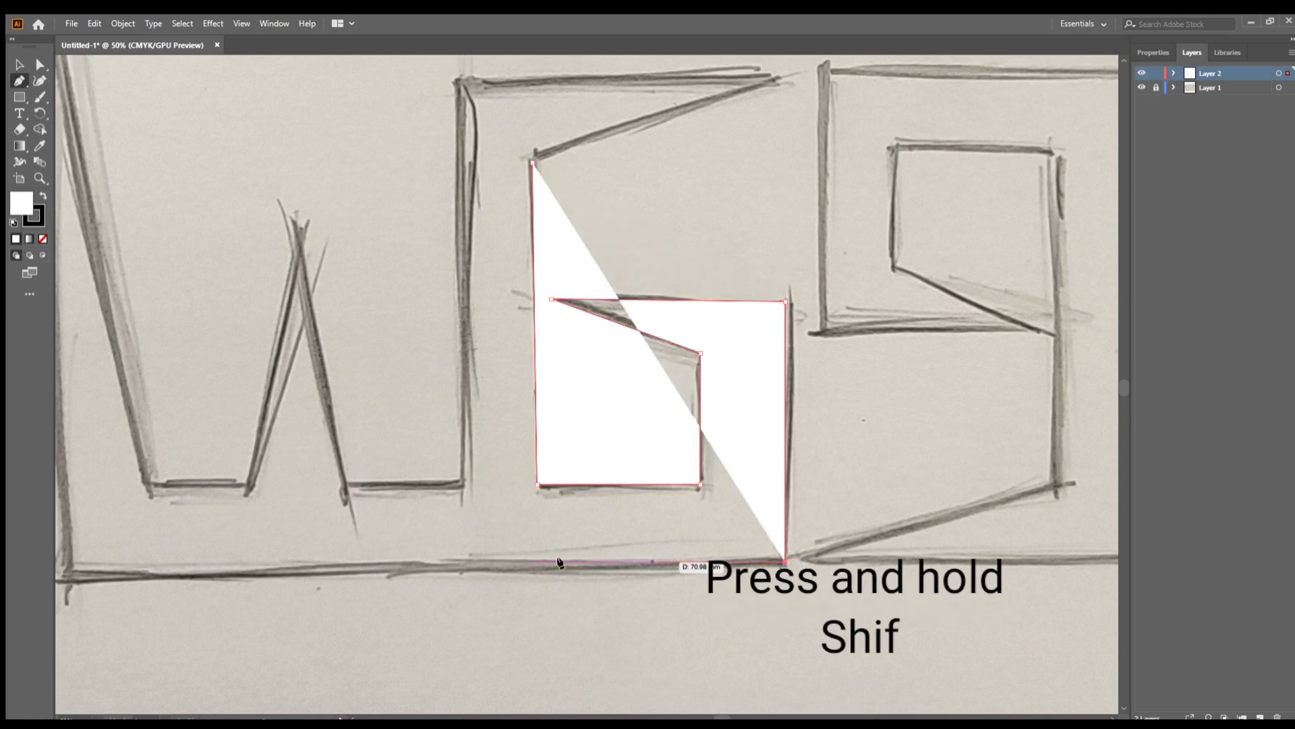
left_click(67, 560)
scroll(67, 562, "down", 2)
scroll(67, 562, "up", 3)
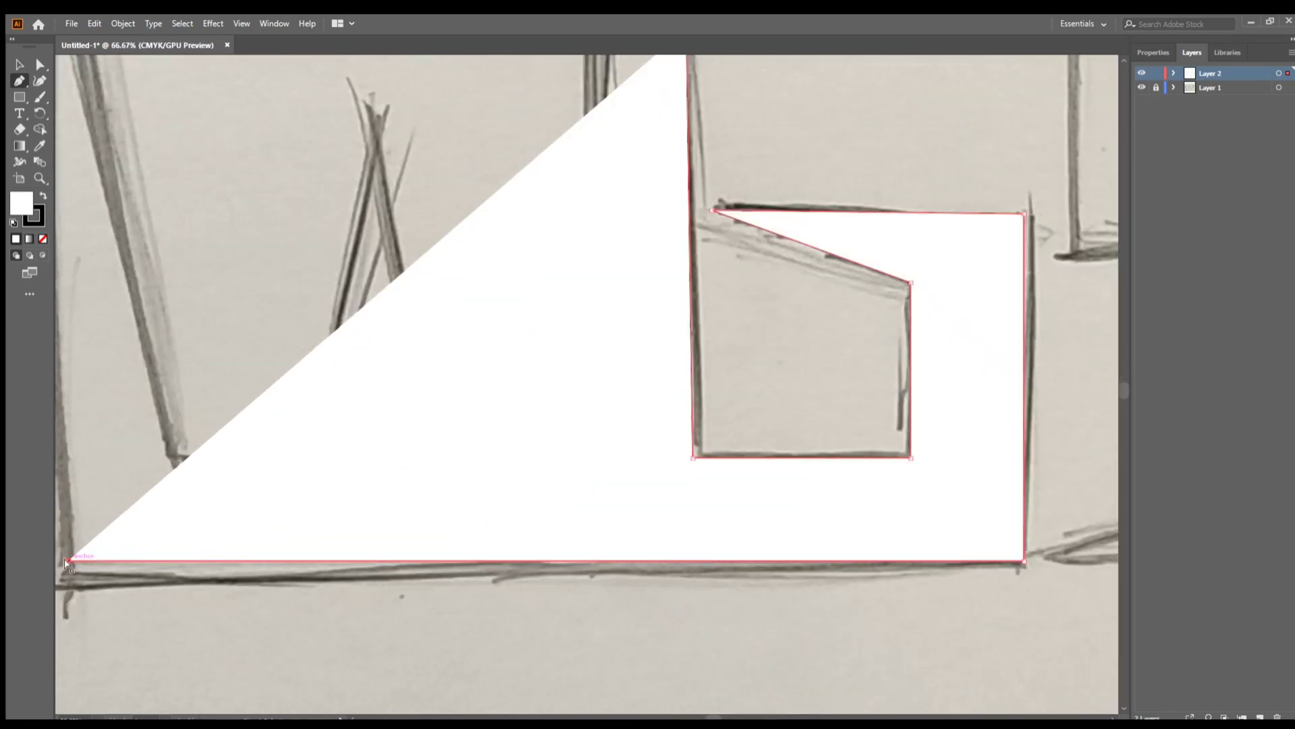
Outline the W's tall spike with a straight vertical outer edge and a slanted inner edge down to the first valley
scroll(106, 382, "up", 6)
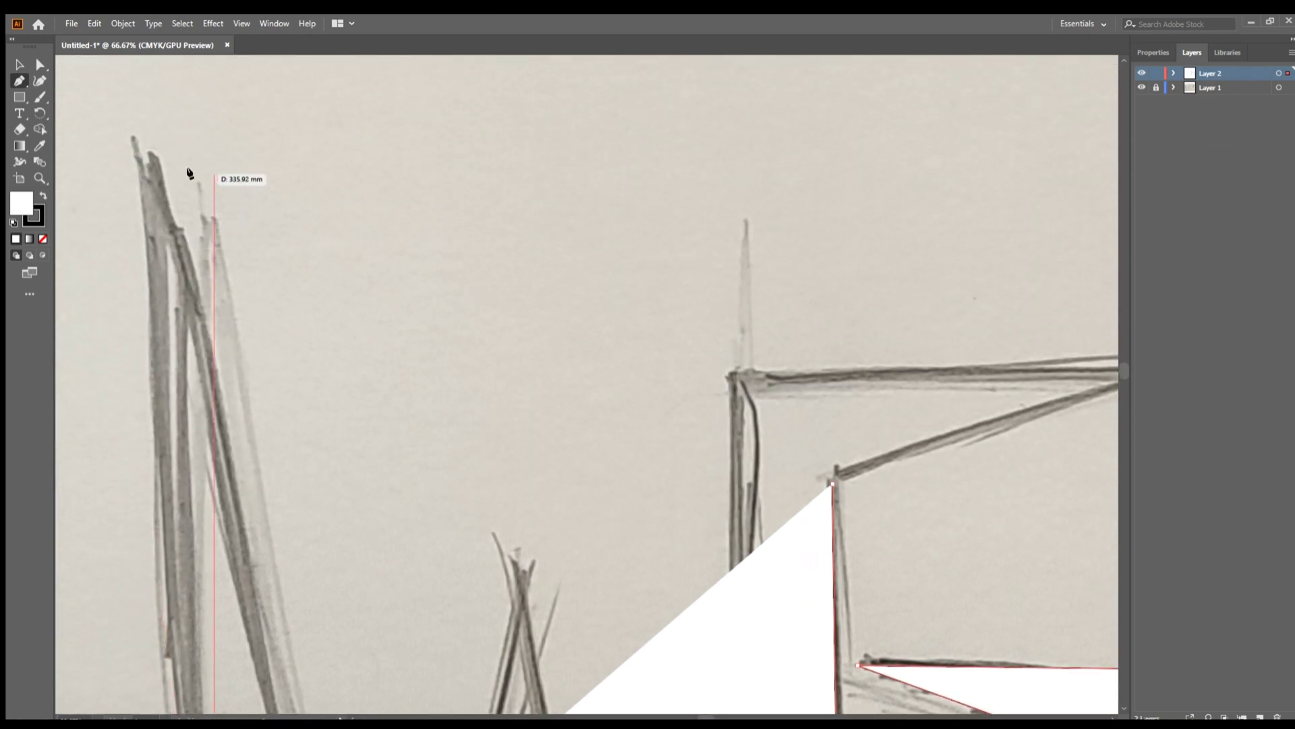
left_click(192, 154, "shift")
scroll(223, 254, "down", 4)
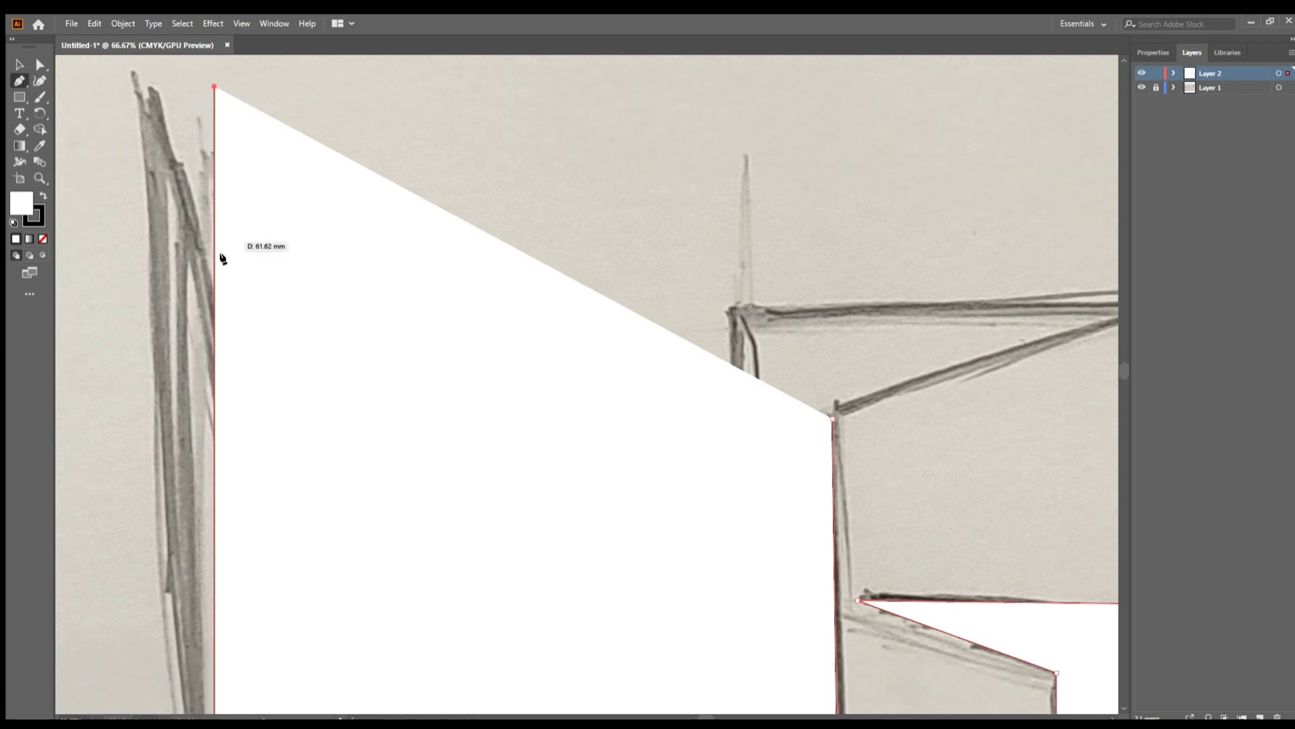
scroll(317, 463, "down", 1)
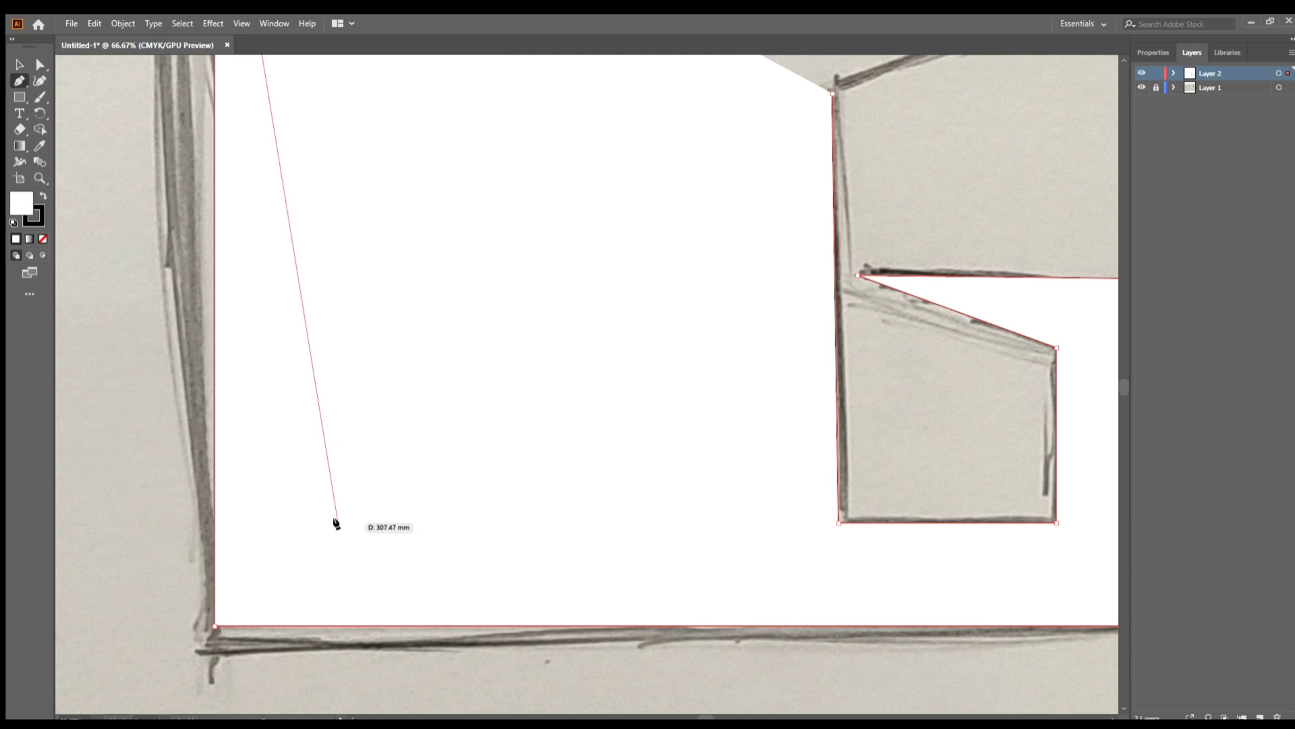
left_click(337, 521)
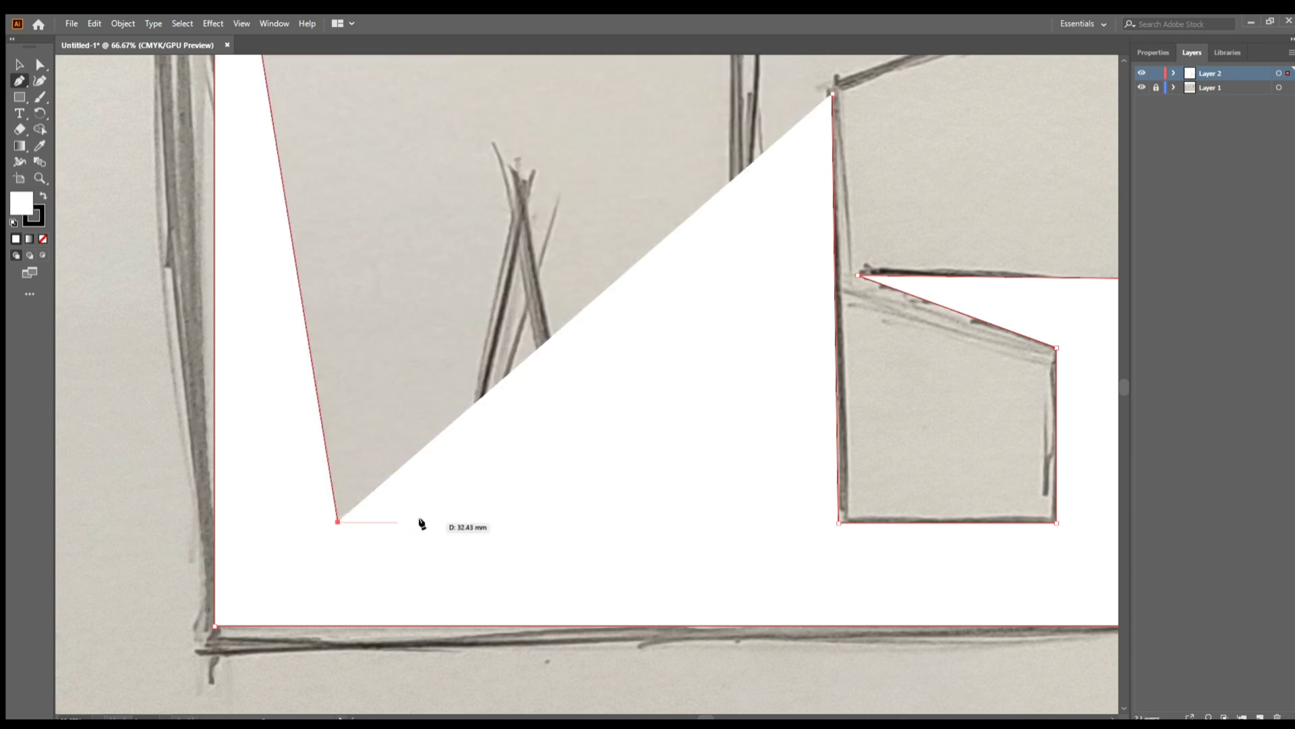
Trace the W's first valley, its pointed middle peak and its second valley up to the foot of the 6-shape's stem
left_click(467, 521)
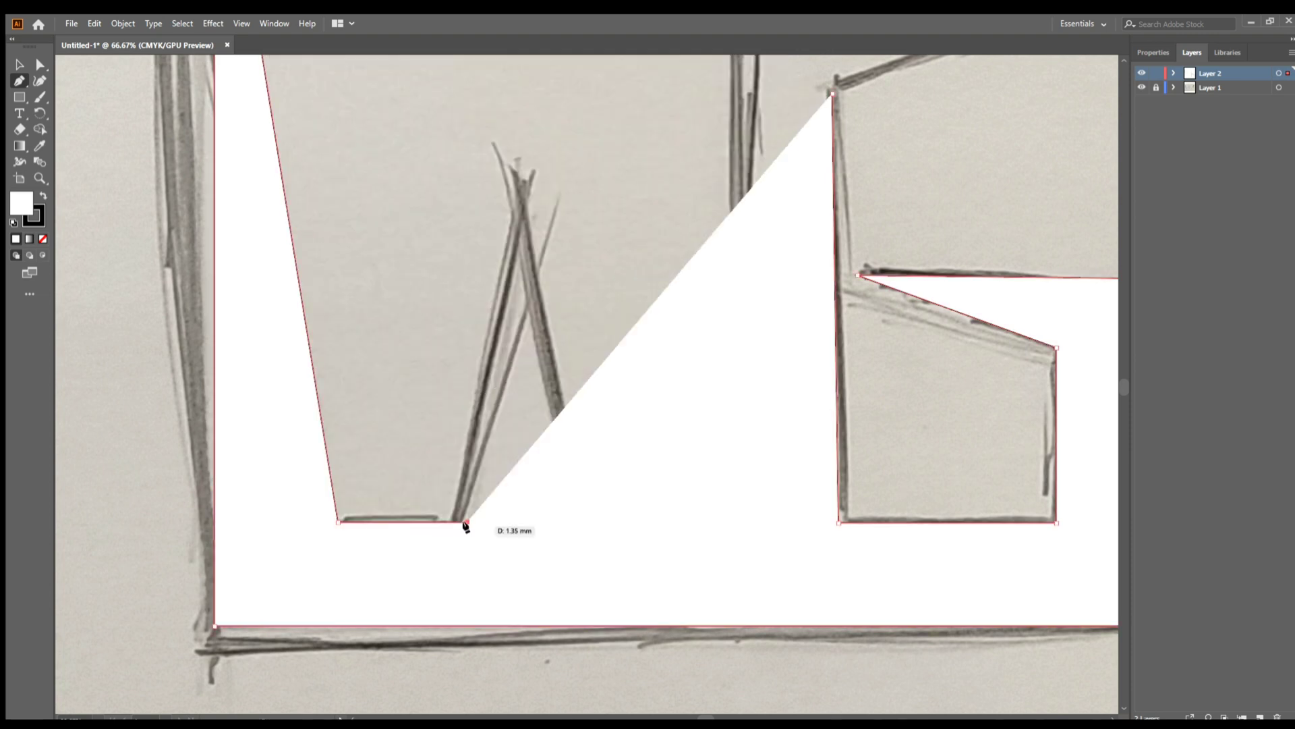
left_click(519, 194)
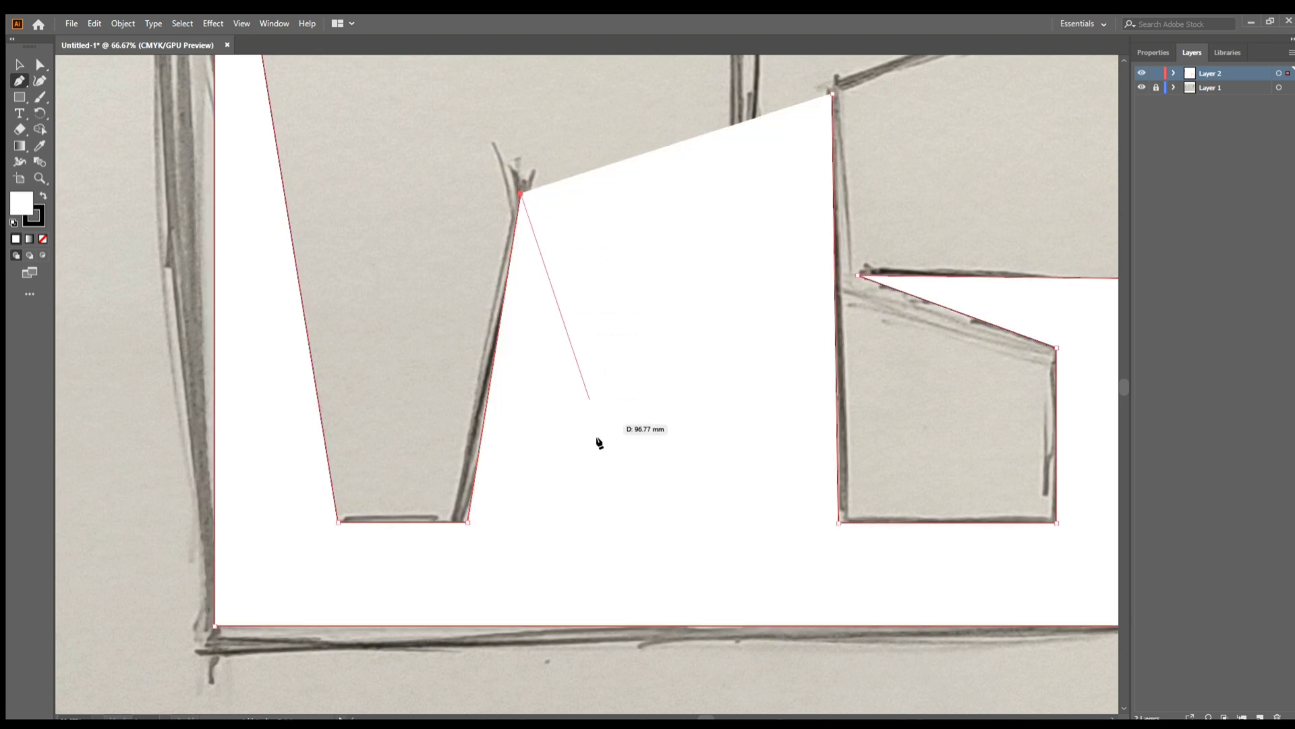
left_click(584, 517)
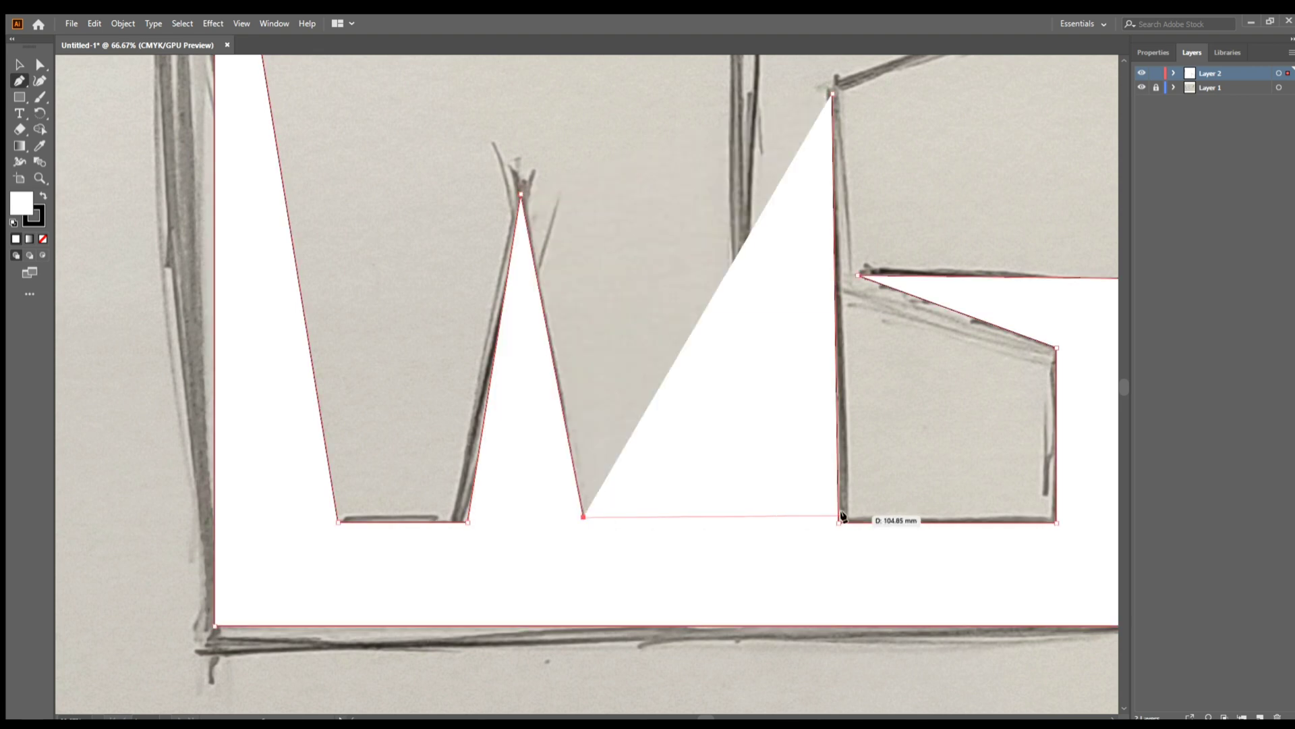
left_click(737, 516)
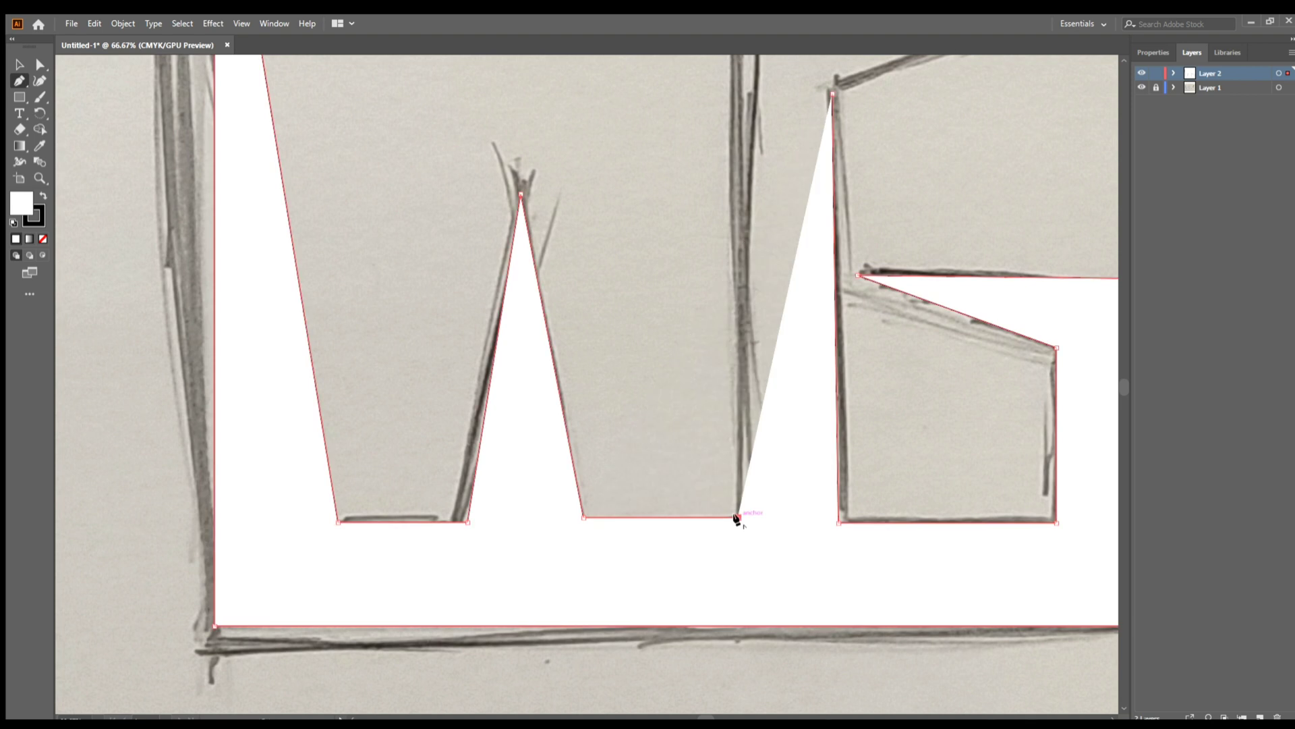
Outline the 6-shape's stem and pointed top bar, and close the path at its starting anchor
scroll(736, 499, "up", 8)
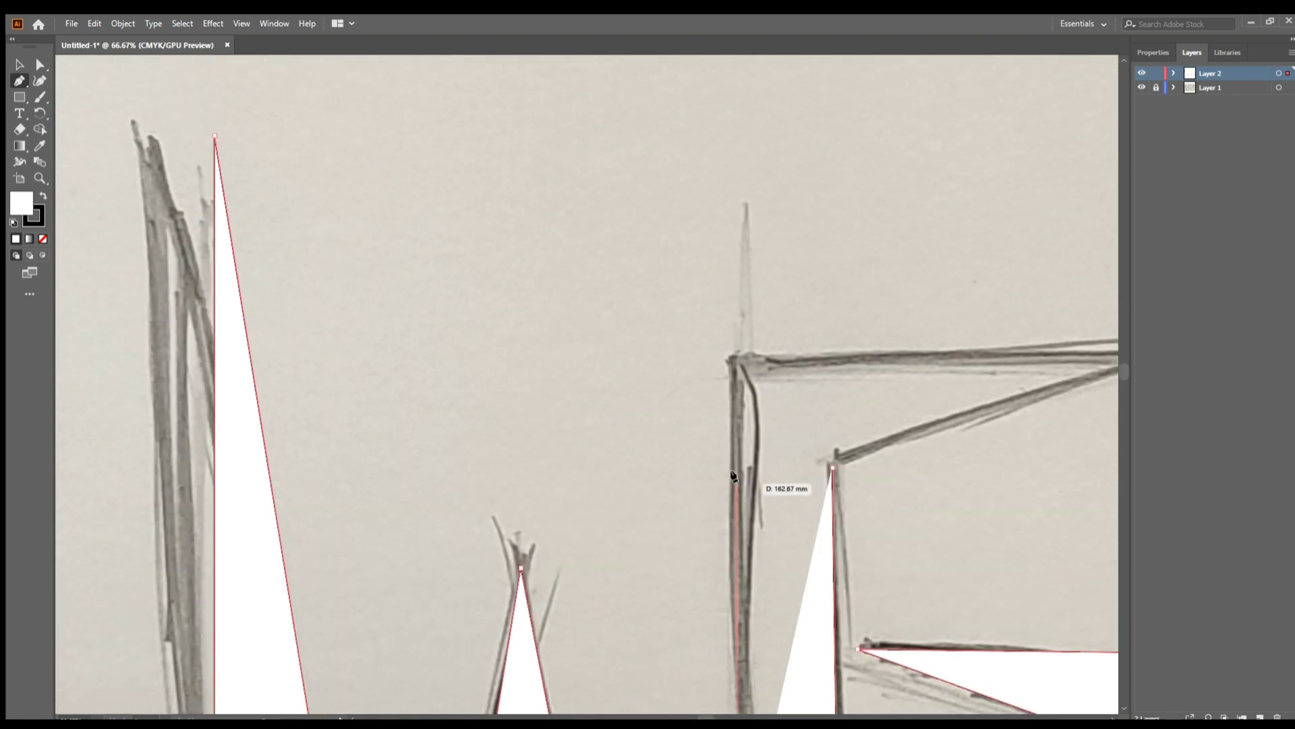
left_click(730, 358, "ctrl")
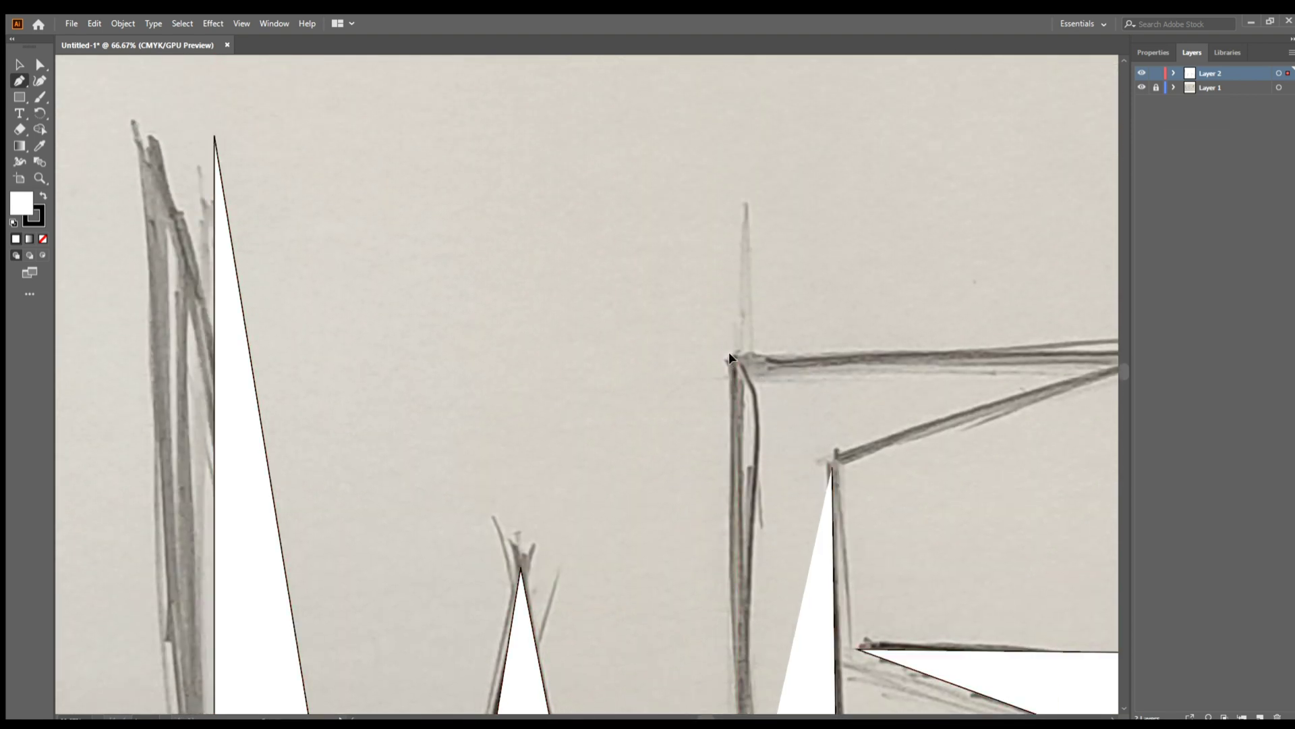
left_click(730, 356)
scroll(731, 356, "down", 3)
left_click(732, 357)
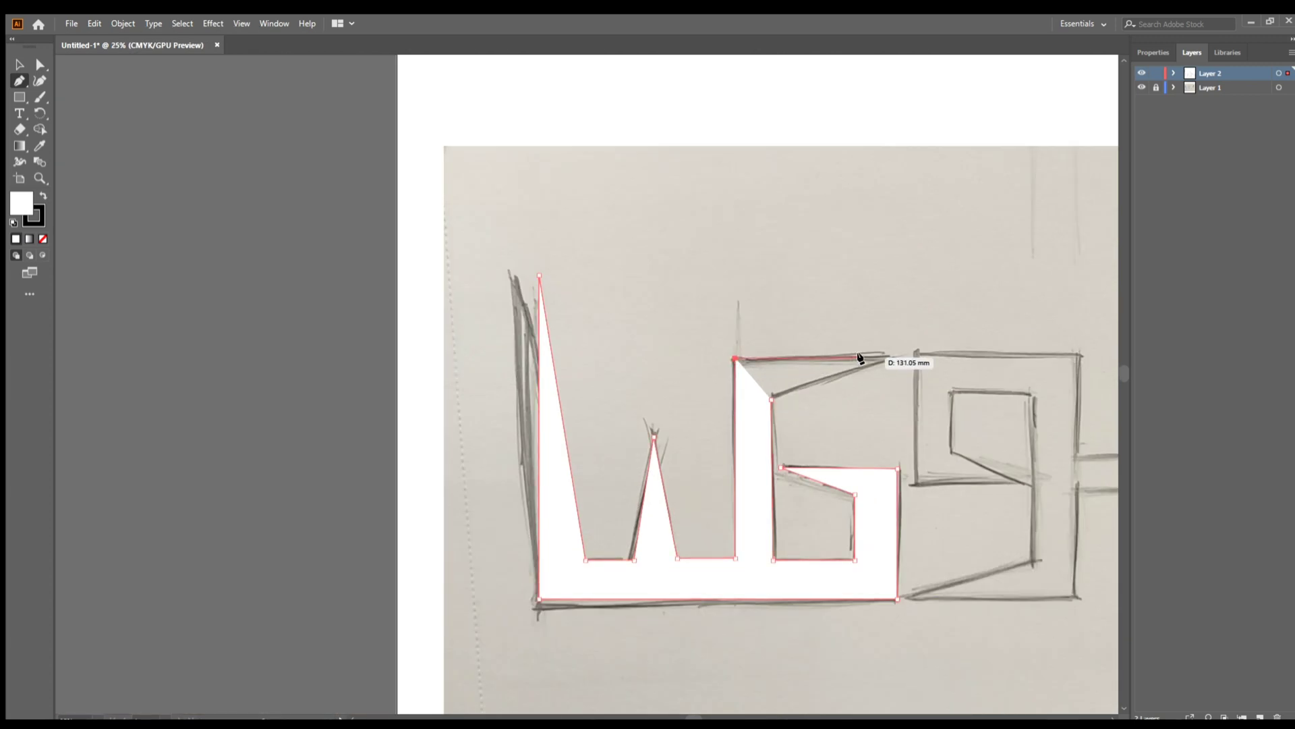
left_click(888, 358)
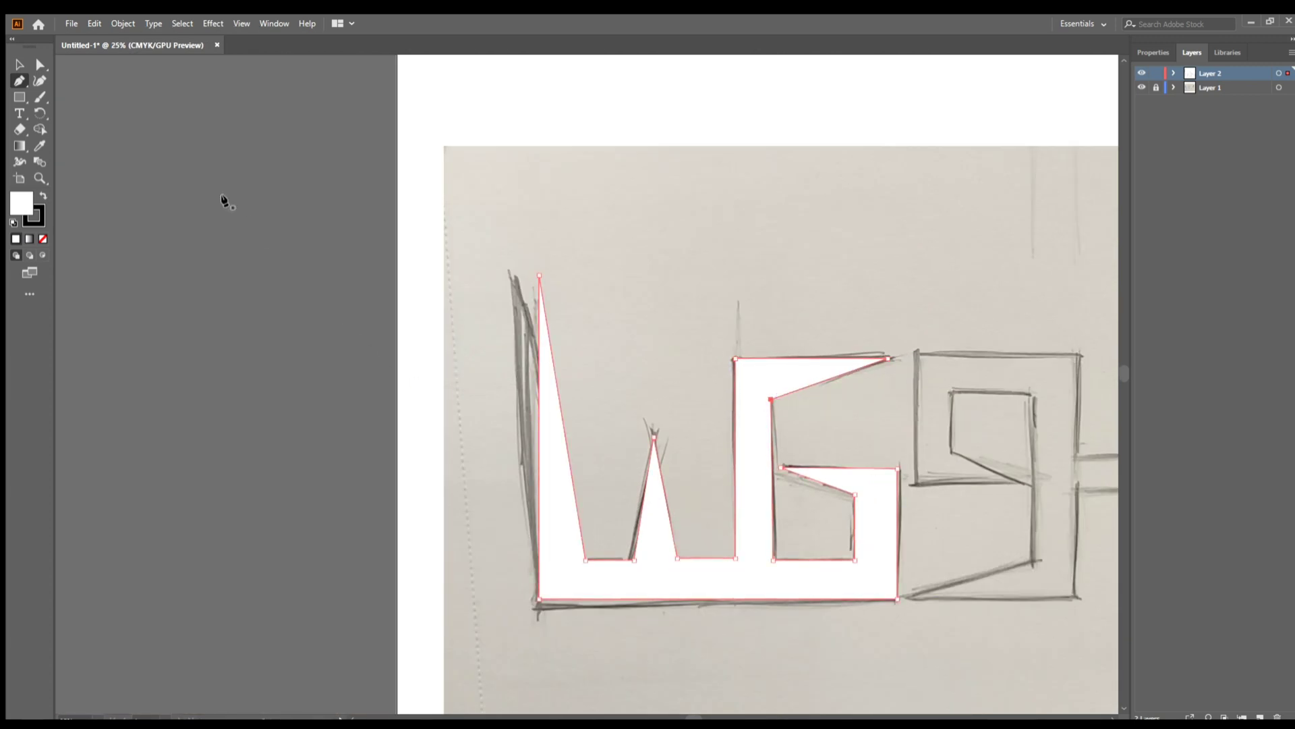
Switch to the Selection tool, deselect the finished W and 6-shape outline, and check it against the sketch
left_click(18, 65)
scroll(683, 371, "down", 4)
scroll(729, 388, "up", 3)
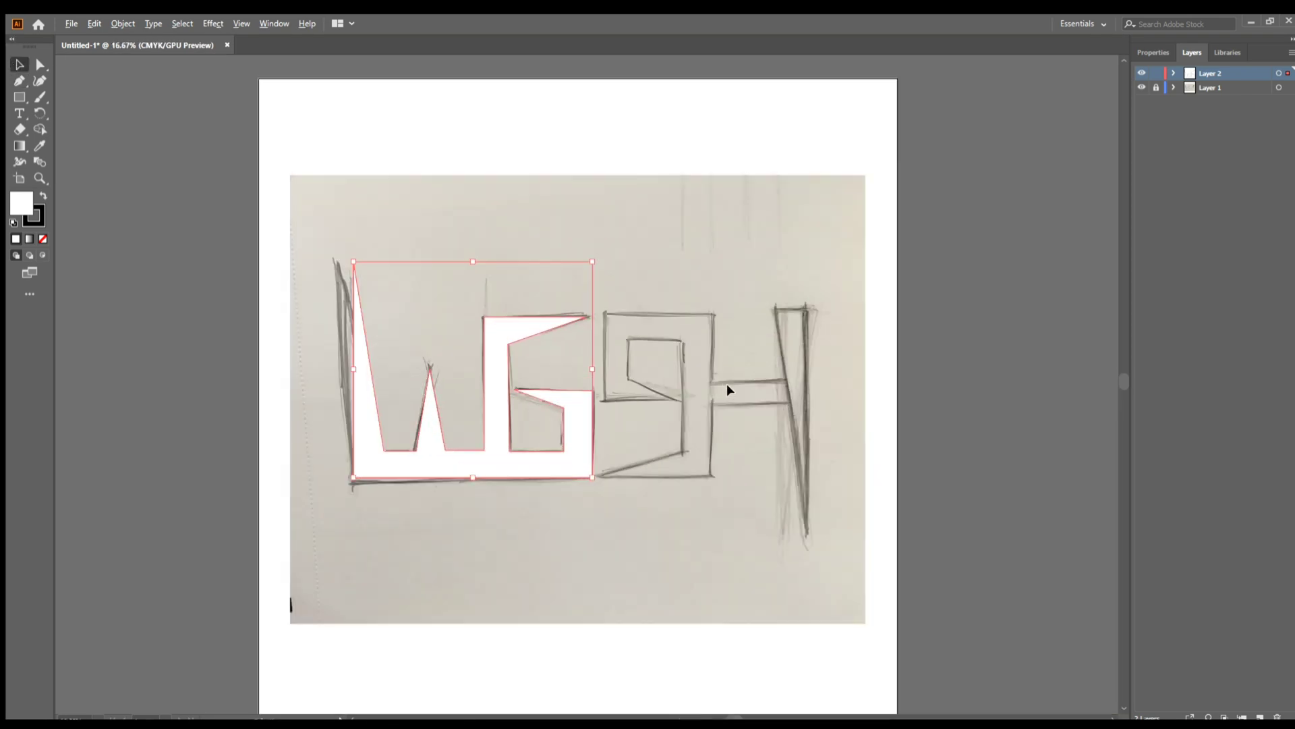
left_click(521, 278)
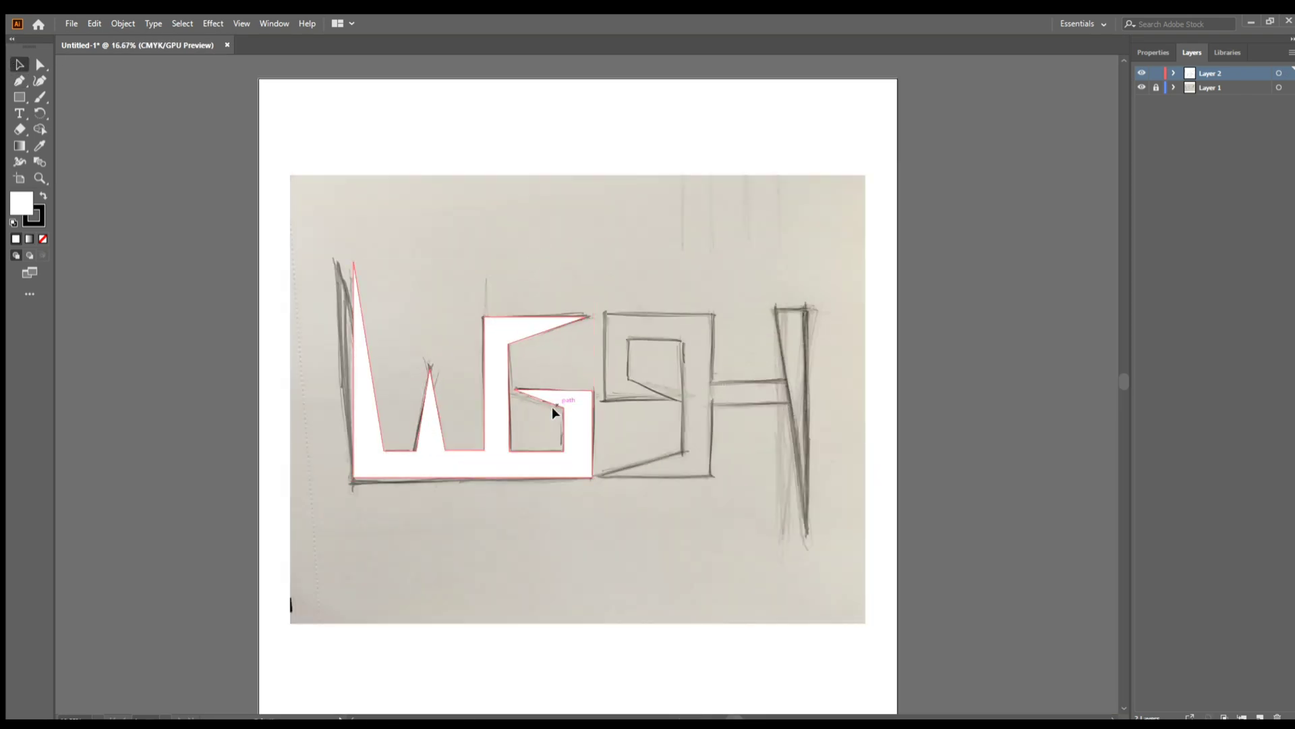
scroll(773, 401, "up", 1)
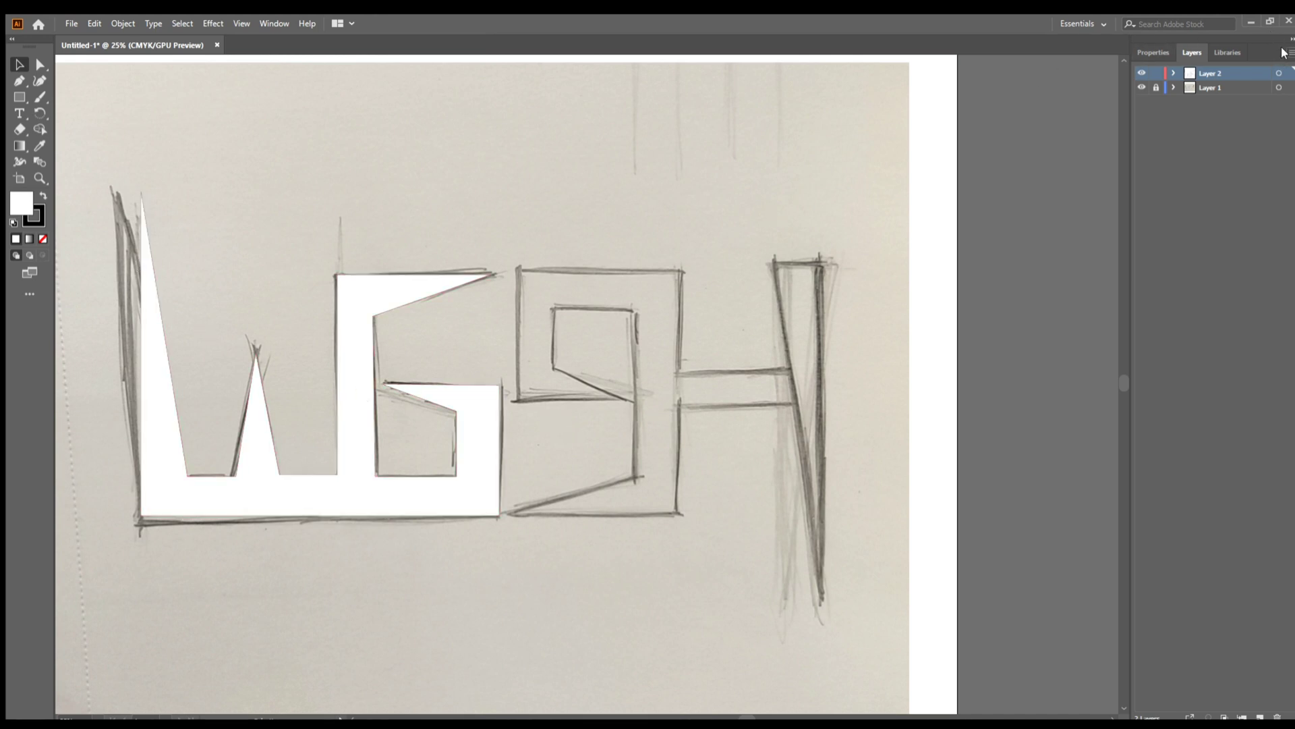
On another new layer, start a Pen outline of the 9-shape from its inner upper corner down the stem to the tail's tip
key("ctrl+l")
left_click(19, 81)
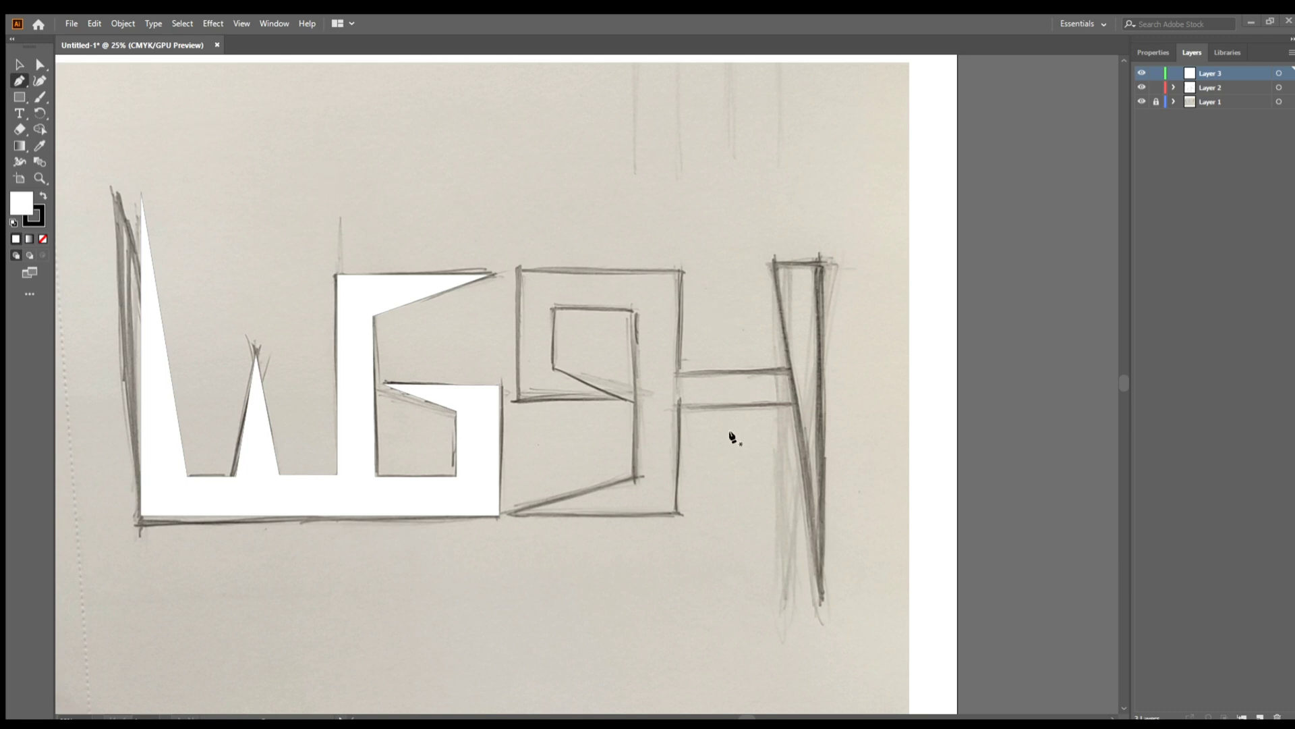
scroll(732, 436, "up", 1)
scroll(749, 427, "up", 3)
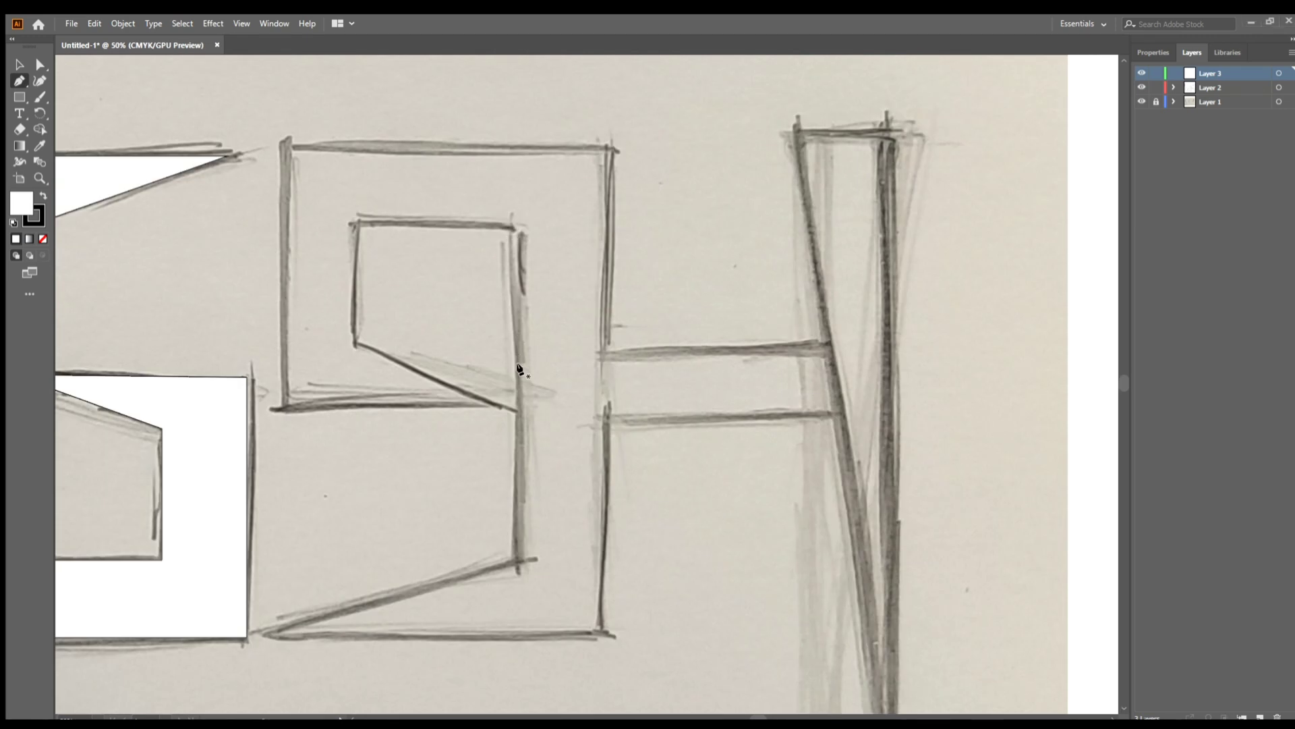
left_click(516, 234)
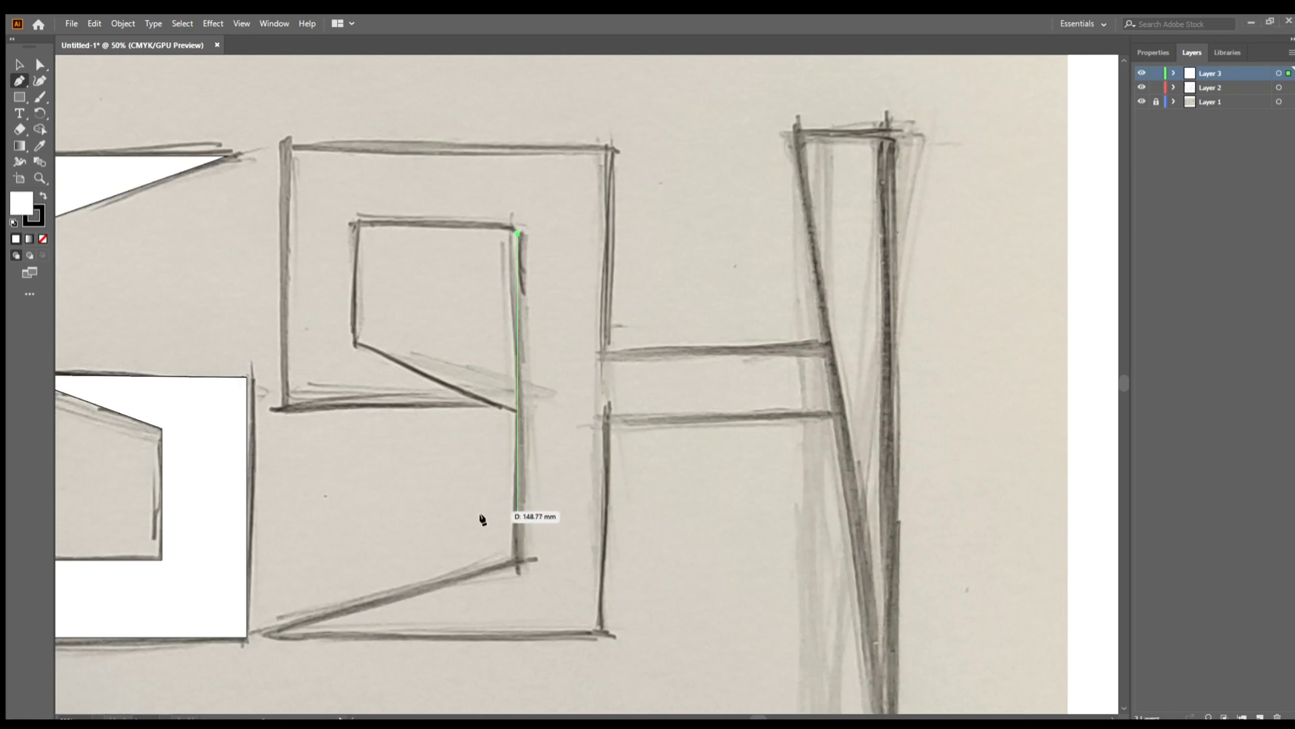
left_click(517, 557)
left_click(262, 635)
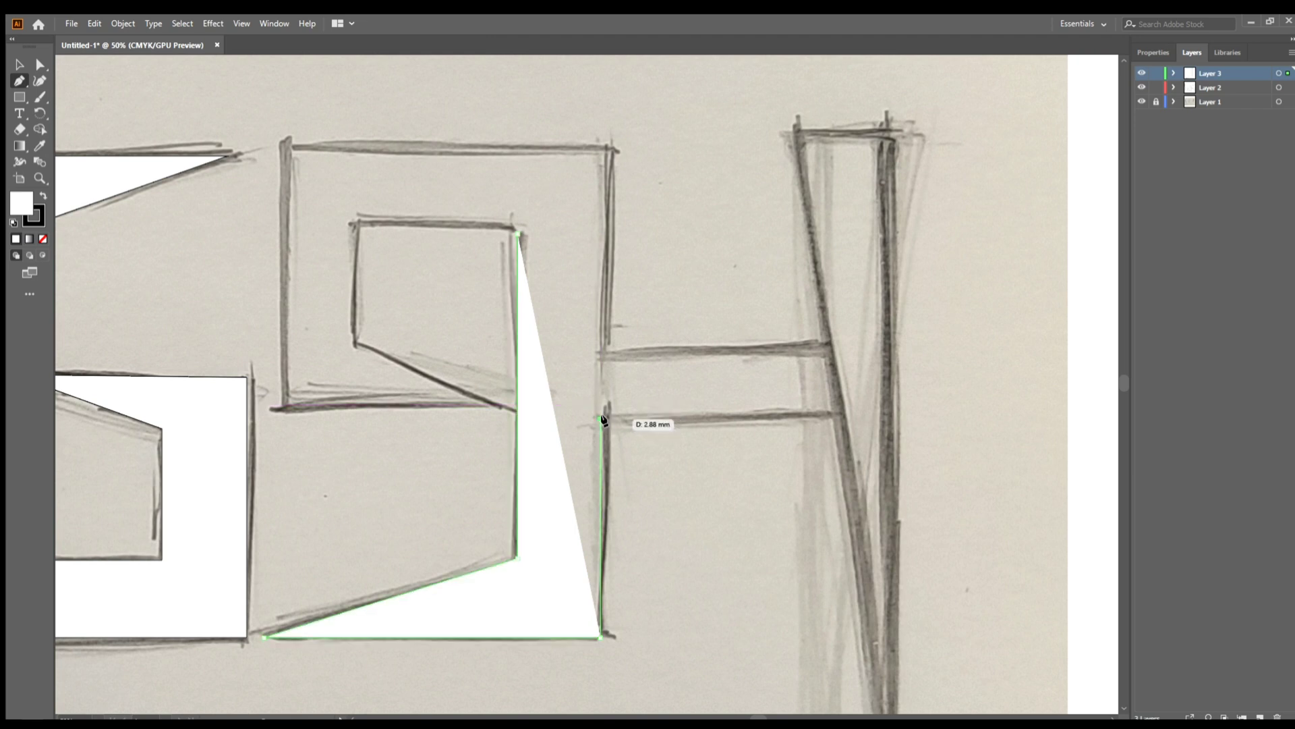
Continue the 9-shape's outline along the crossbar's lower edge, around the tall stroke's pointed foot and flat top, and back along the crossbar's upper edge
left_click(834, 419)
scroll(832, 422, "down", 3)
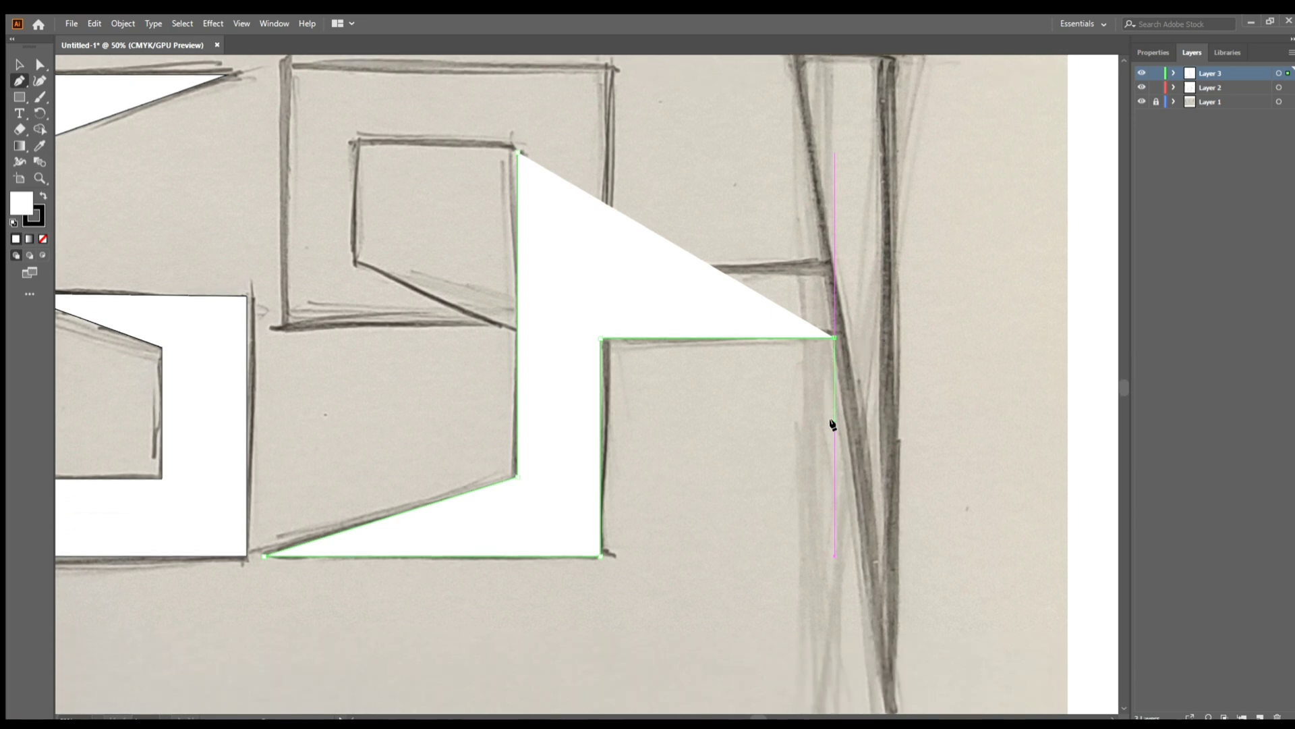
scroll(834, 424, "down", 6)
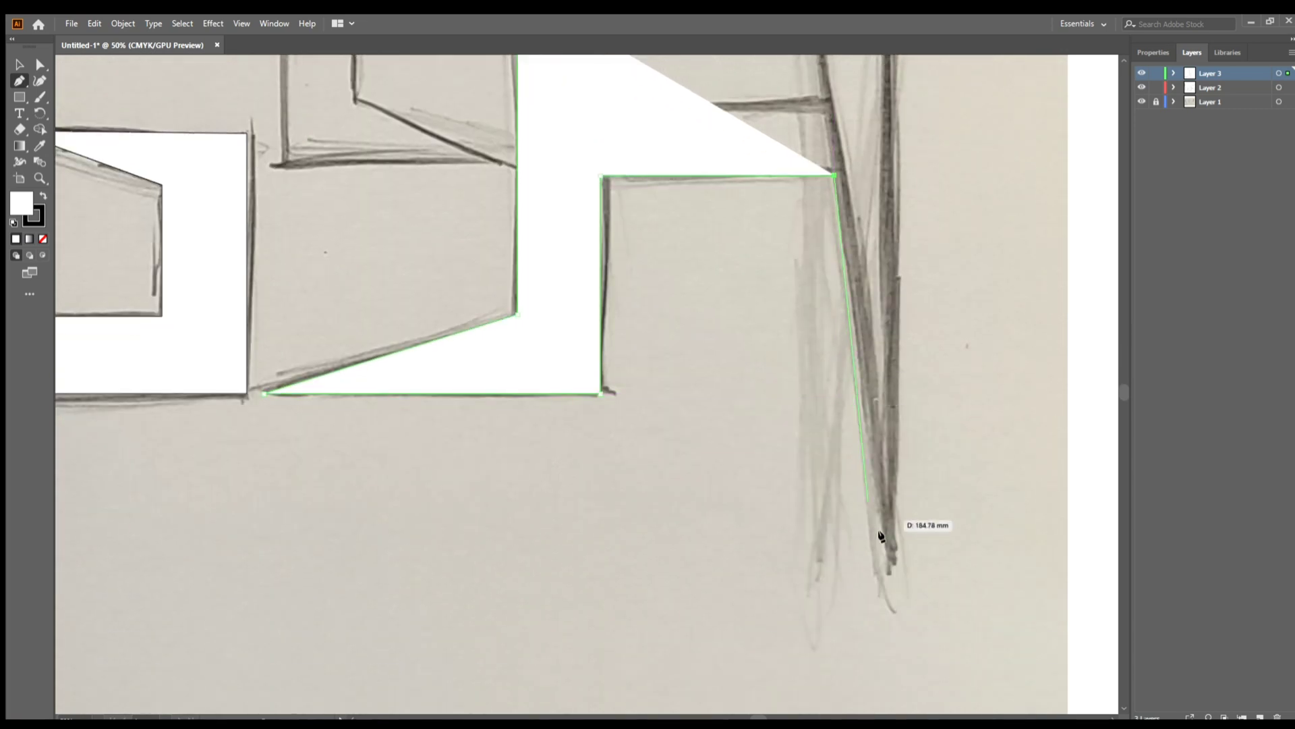
left_click(891, 567)
scroll(890, 564, "up", 7)
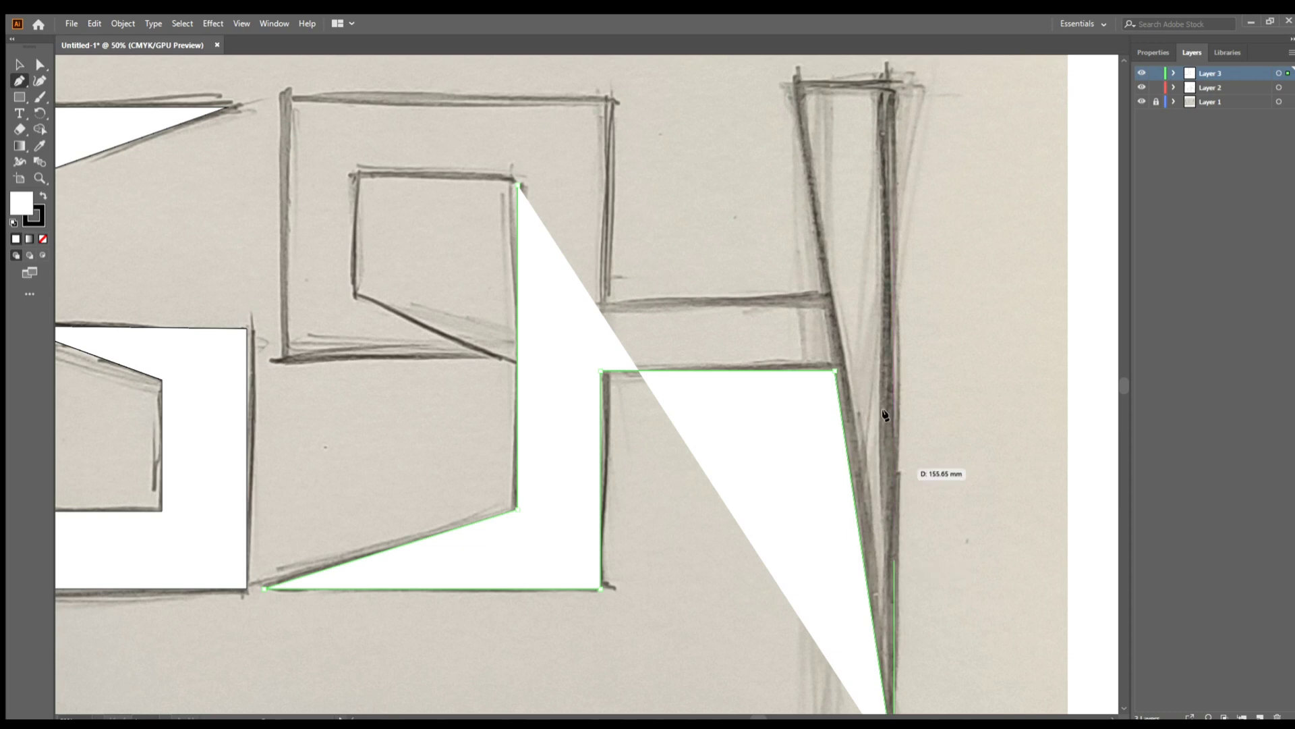
left_click(890, 84)
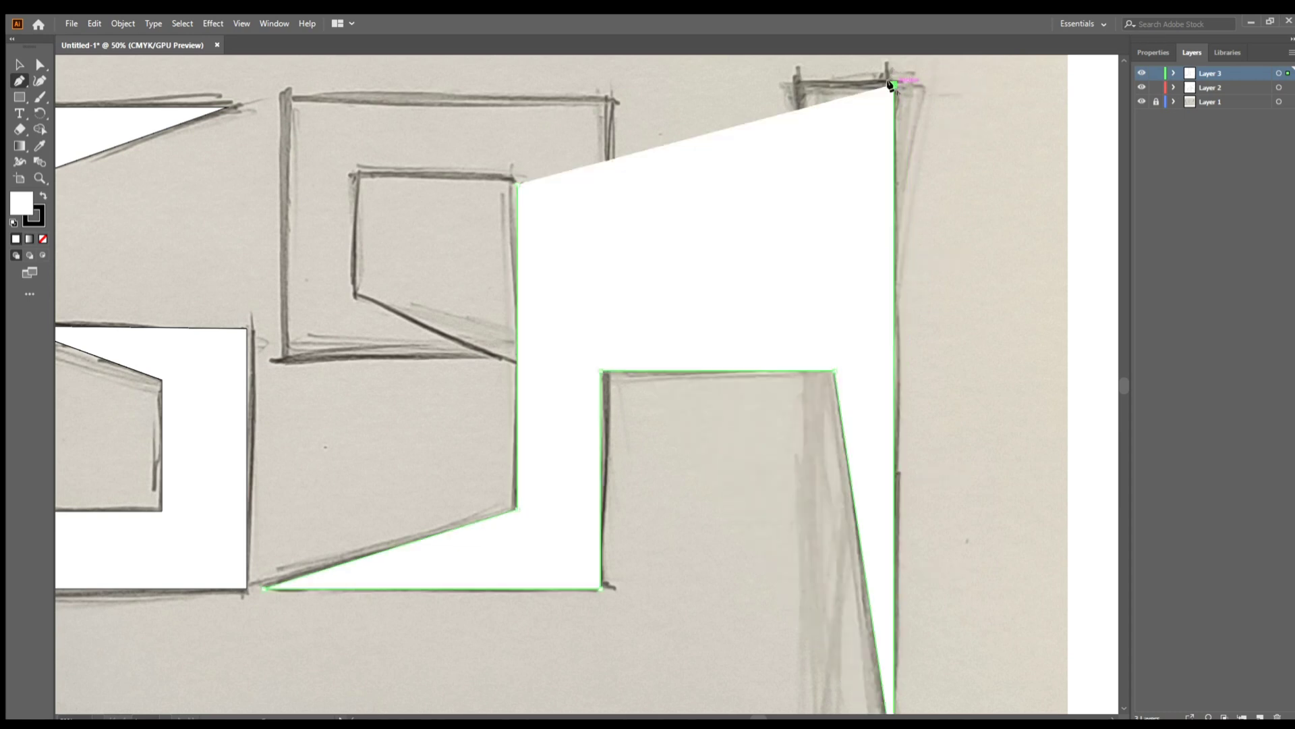
left_click(794, 81)
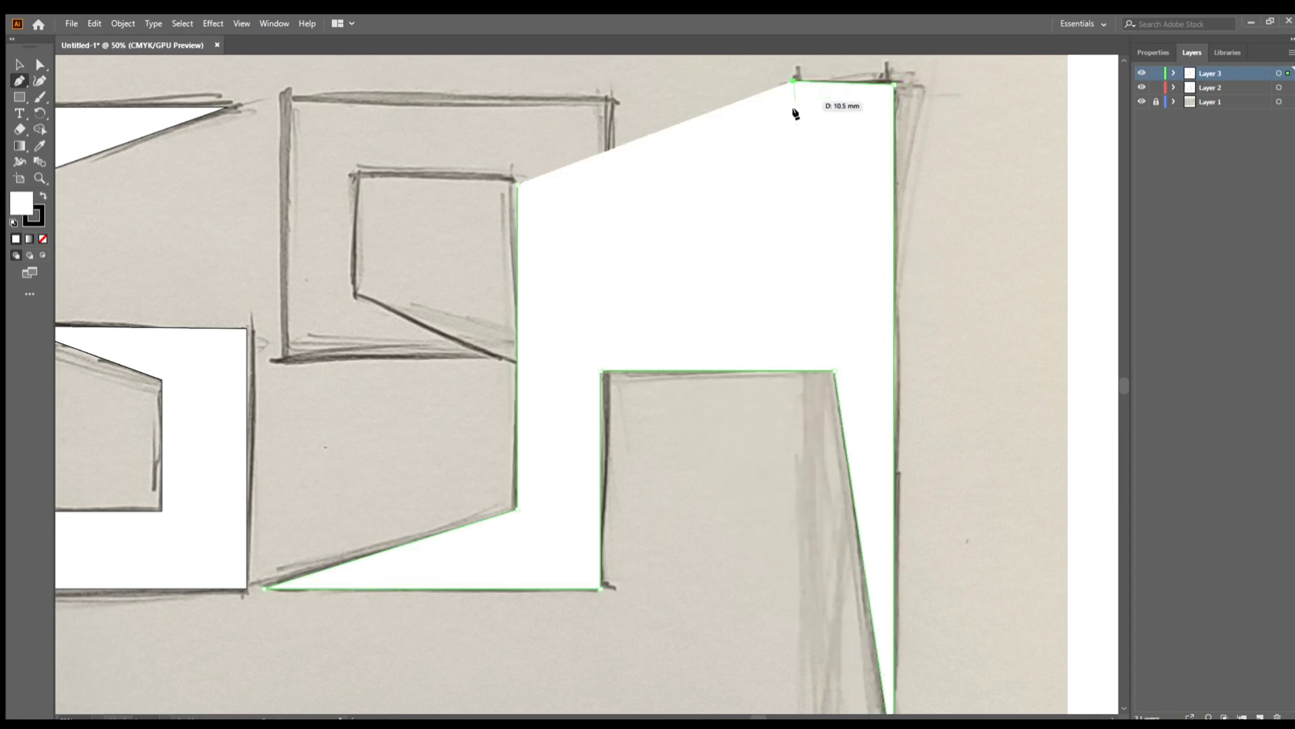
left_click(825, 311)
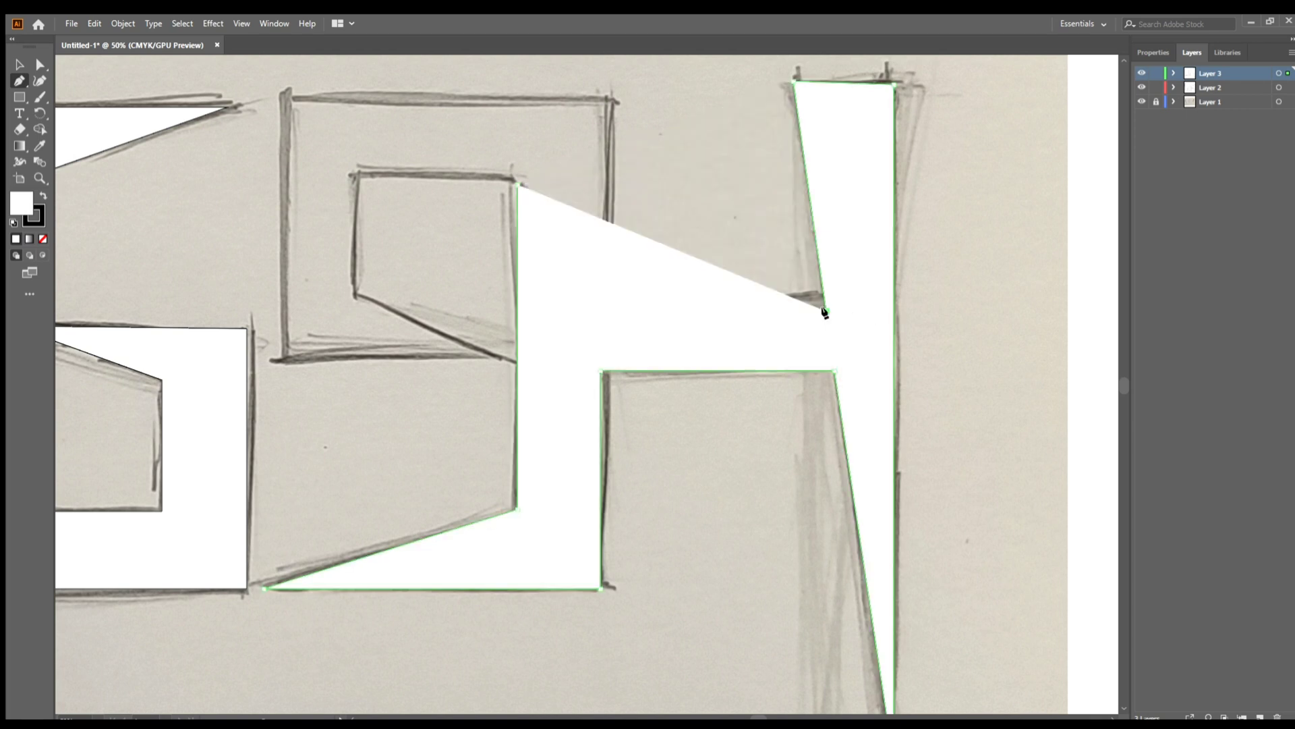
left_click(603, 311)
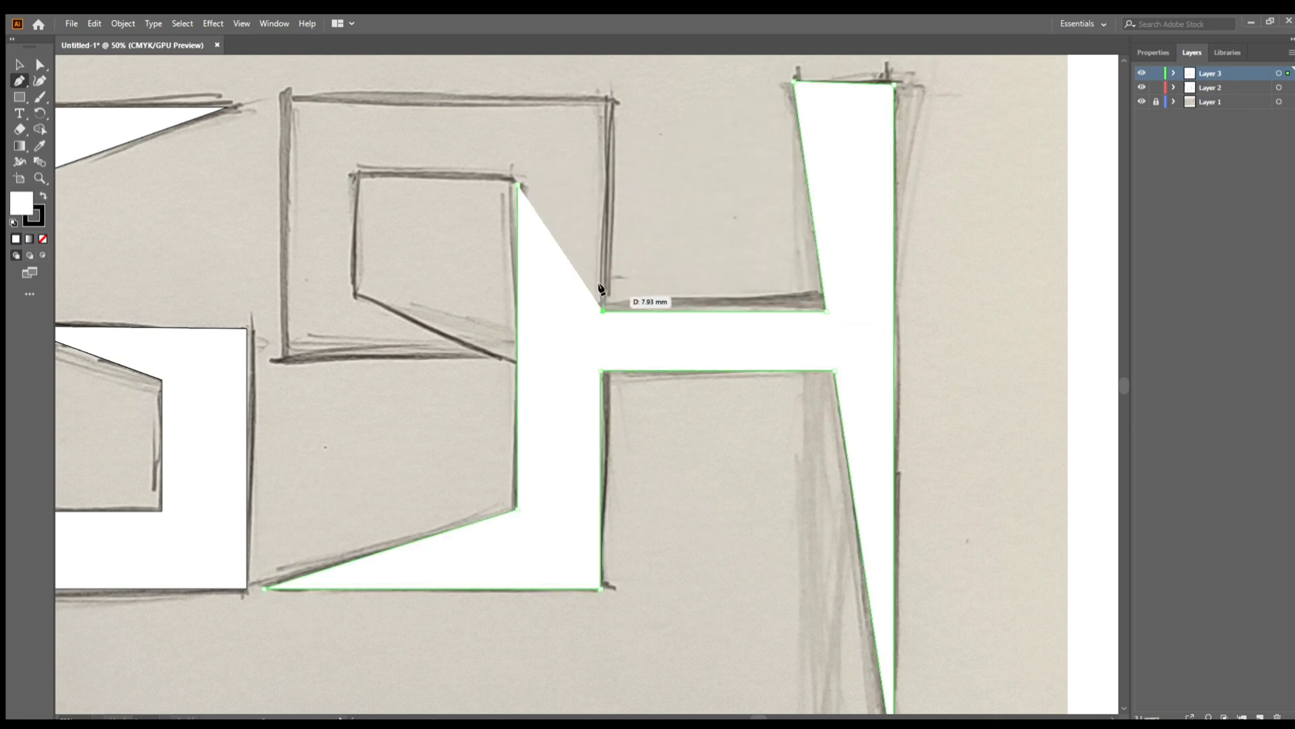
Trace the 9-shape's outer bowl up the stem, across the top, down its far side and along the lower edge to the bowl's tip
left_click(605, 99)
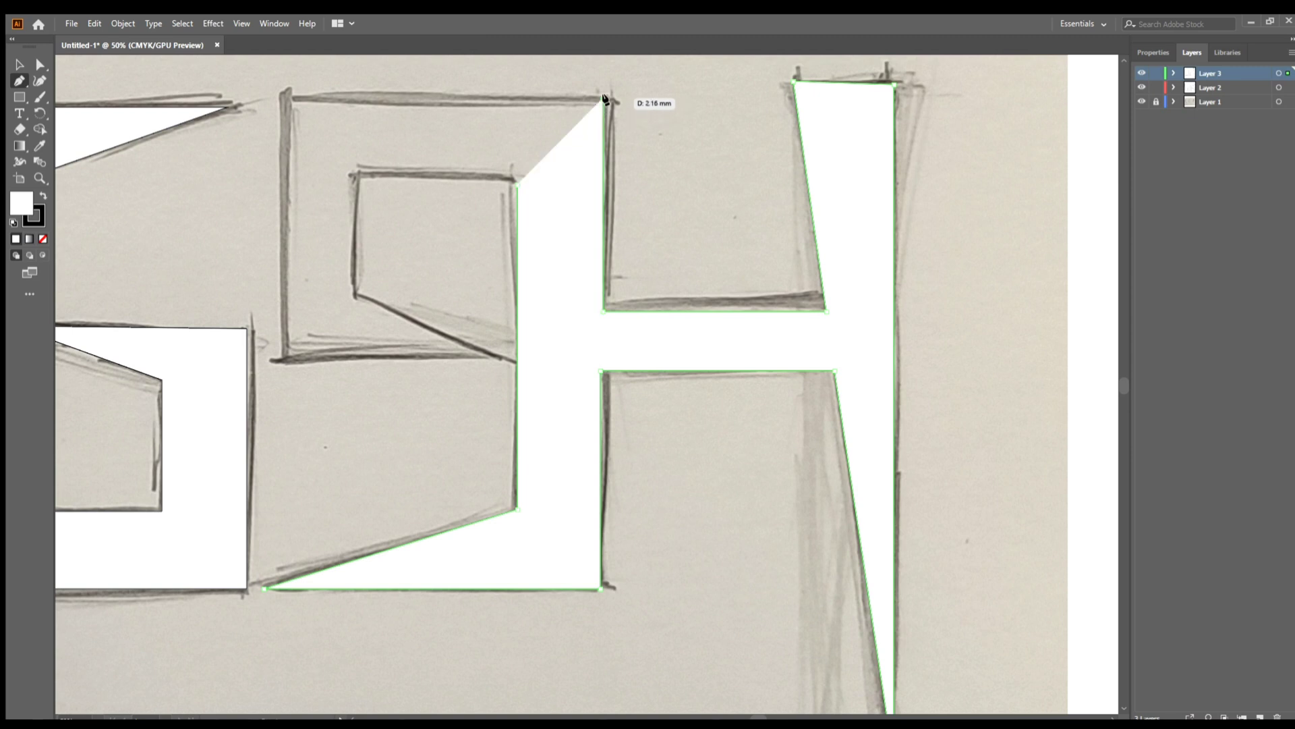
left_click(283, 98)
left_click(283, 357)
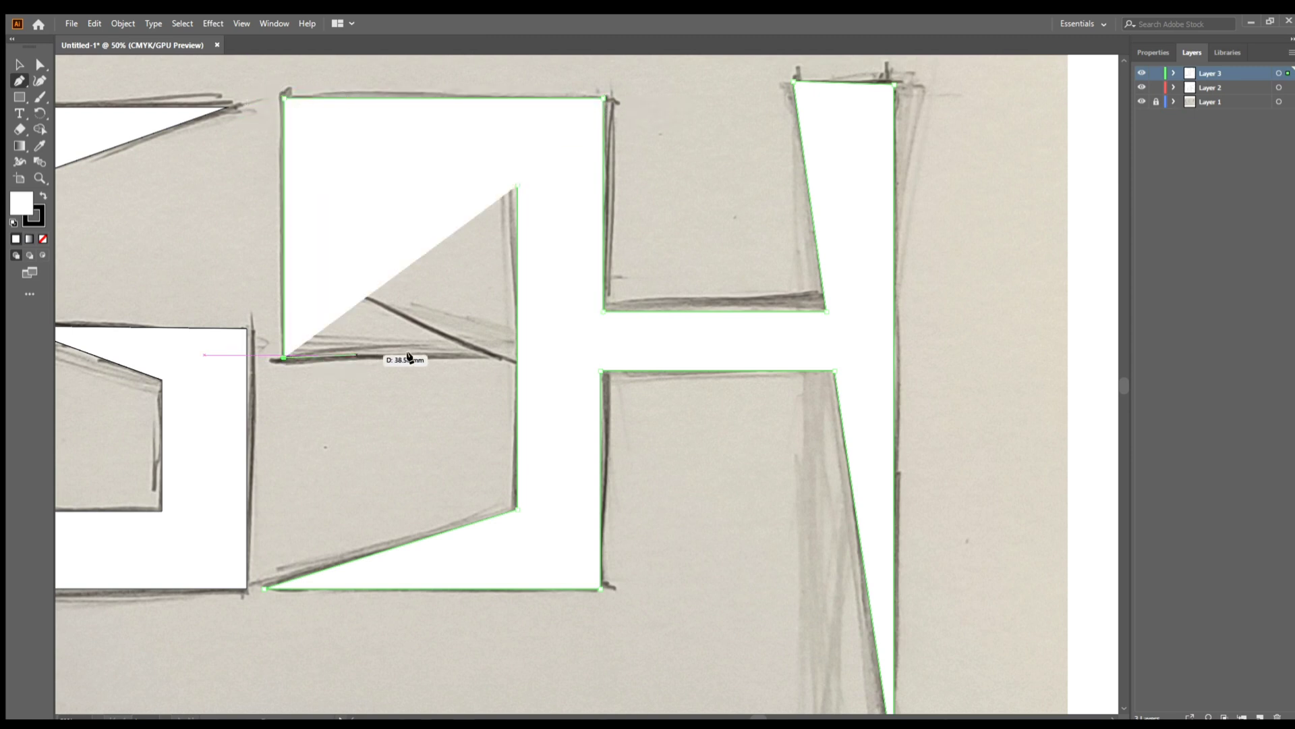
left_click(506, 357)
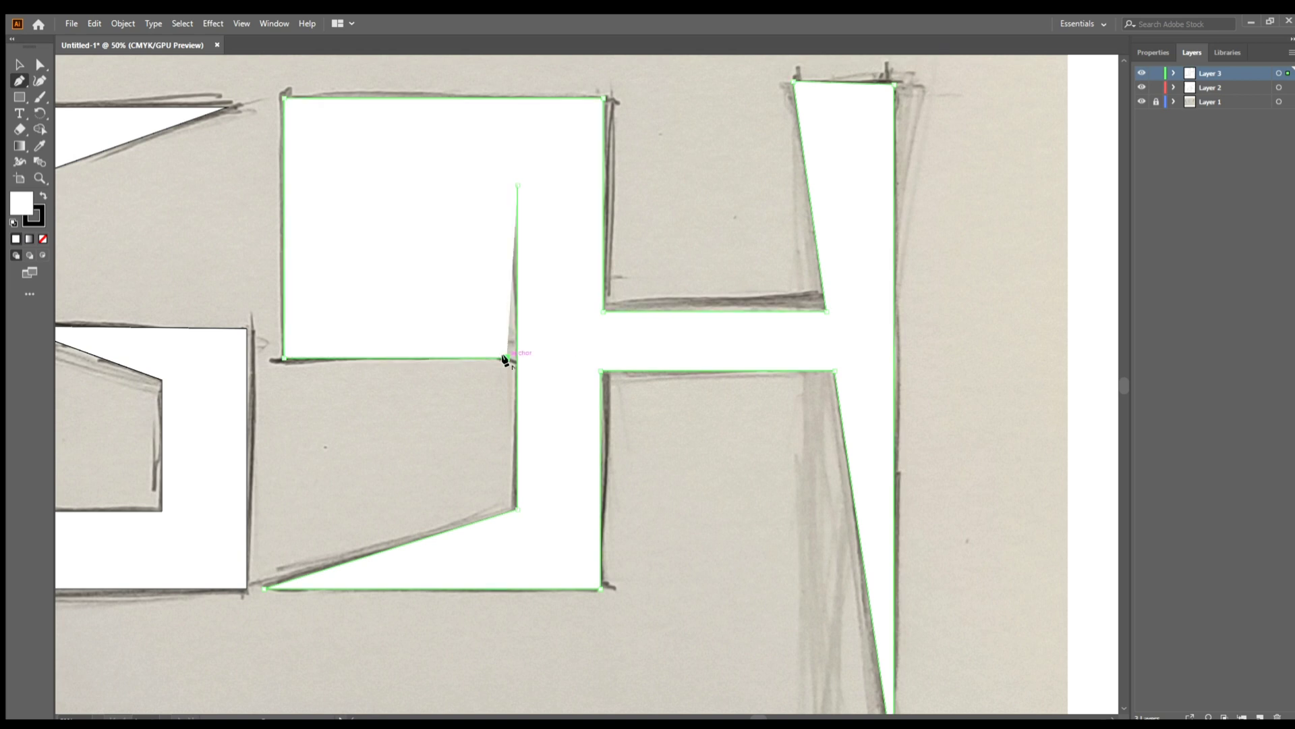
left_click(334, 292)
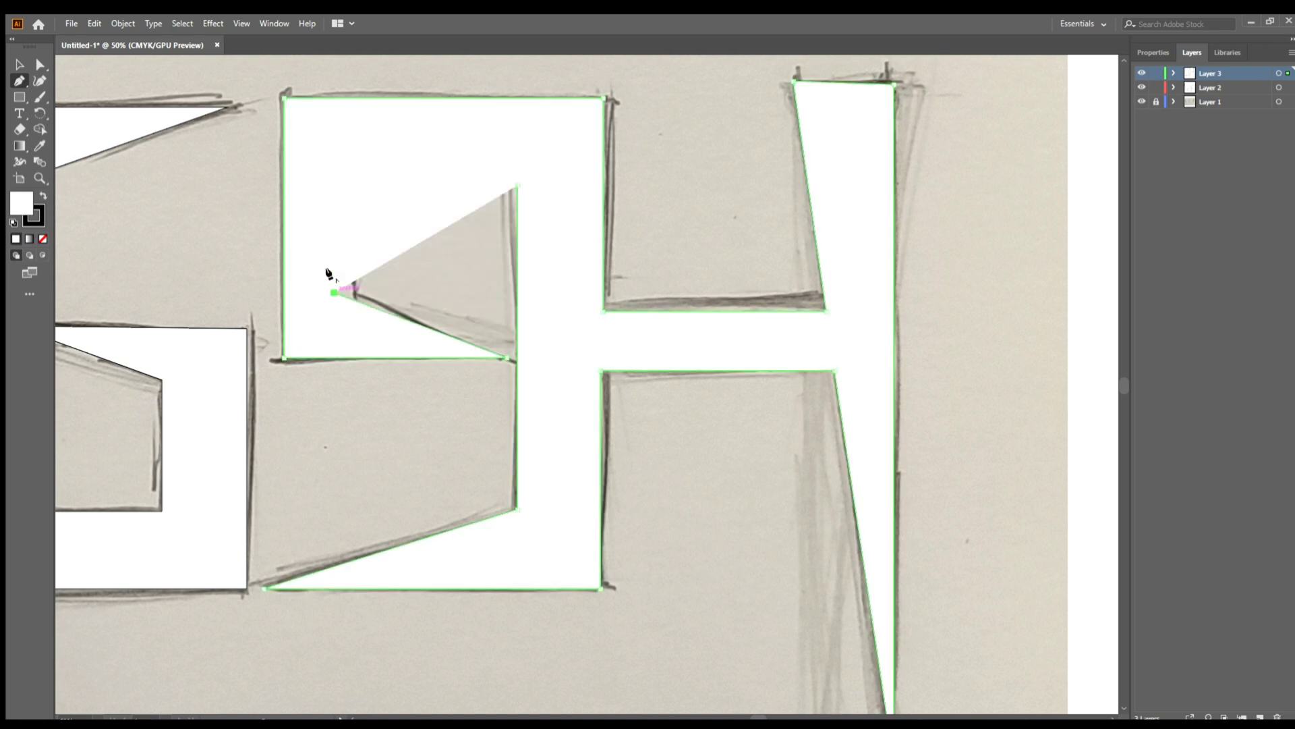
left_click(333, 150)
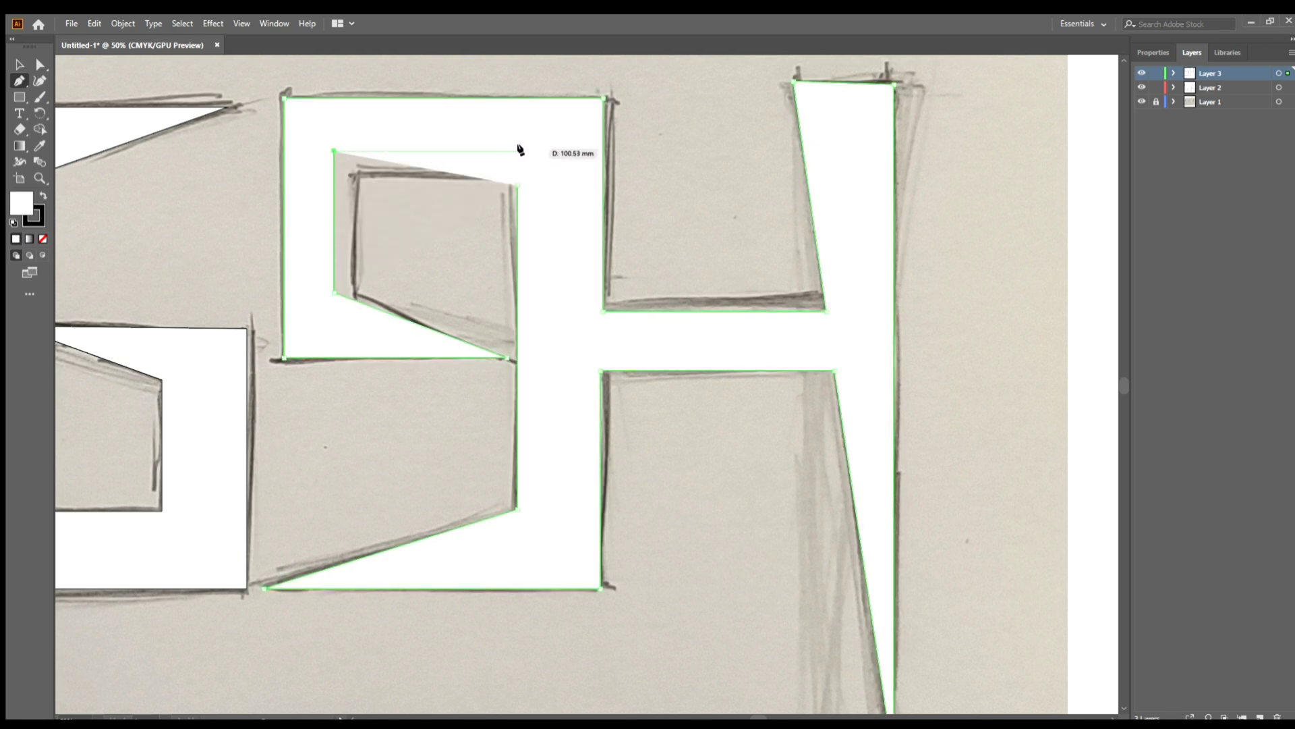
key("ctrl+z")
key("ctrl+z")
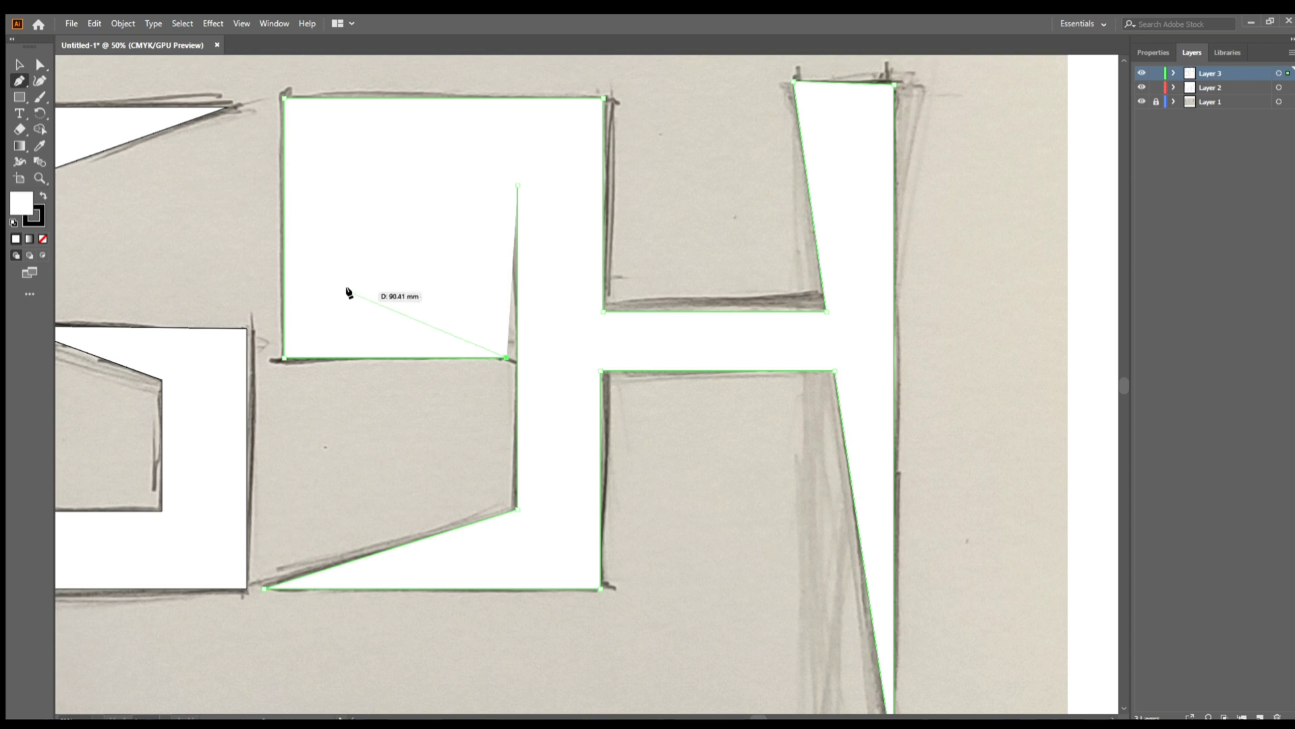
Trace the 9-shape's inner counter along the sketch, close the path at its starting anchor, and deselect it with the Selection tool
left_click(351, 290)
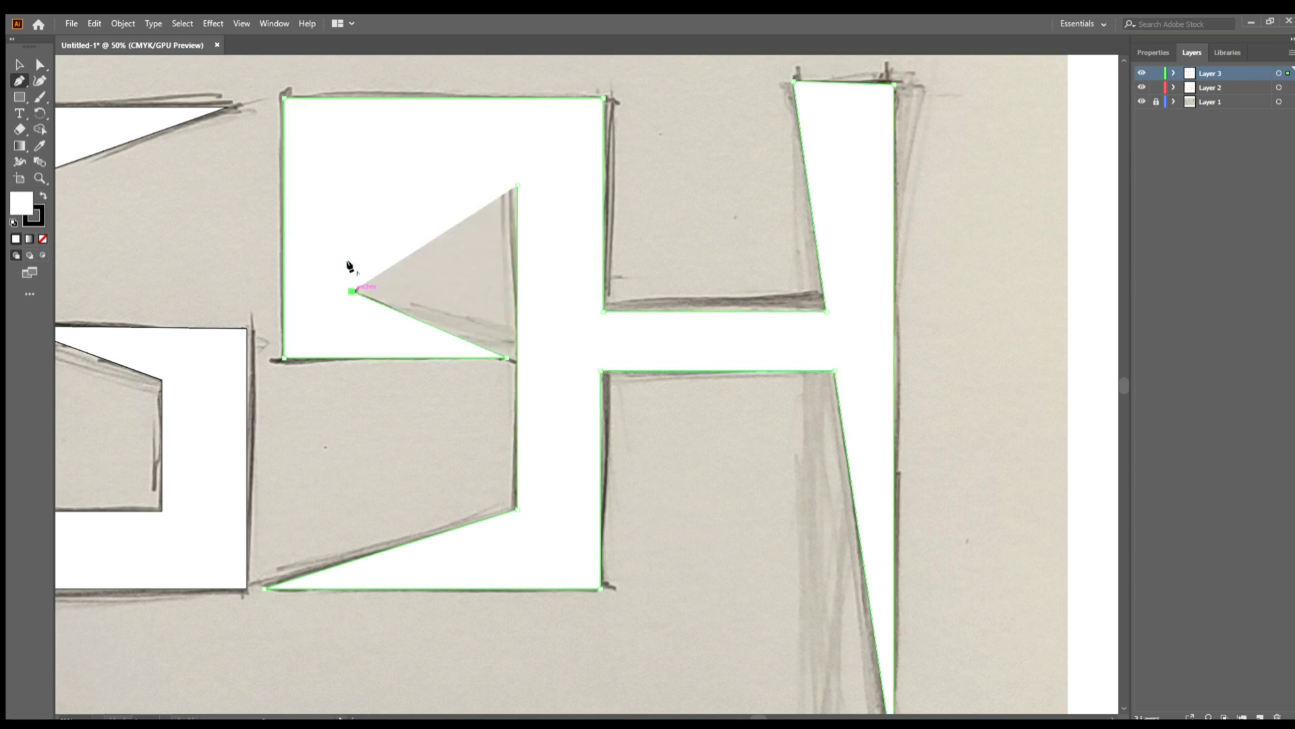
left_click(352, 183)
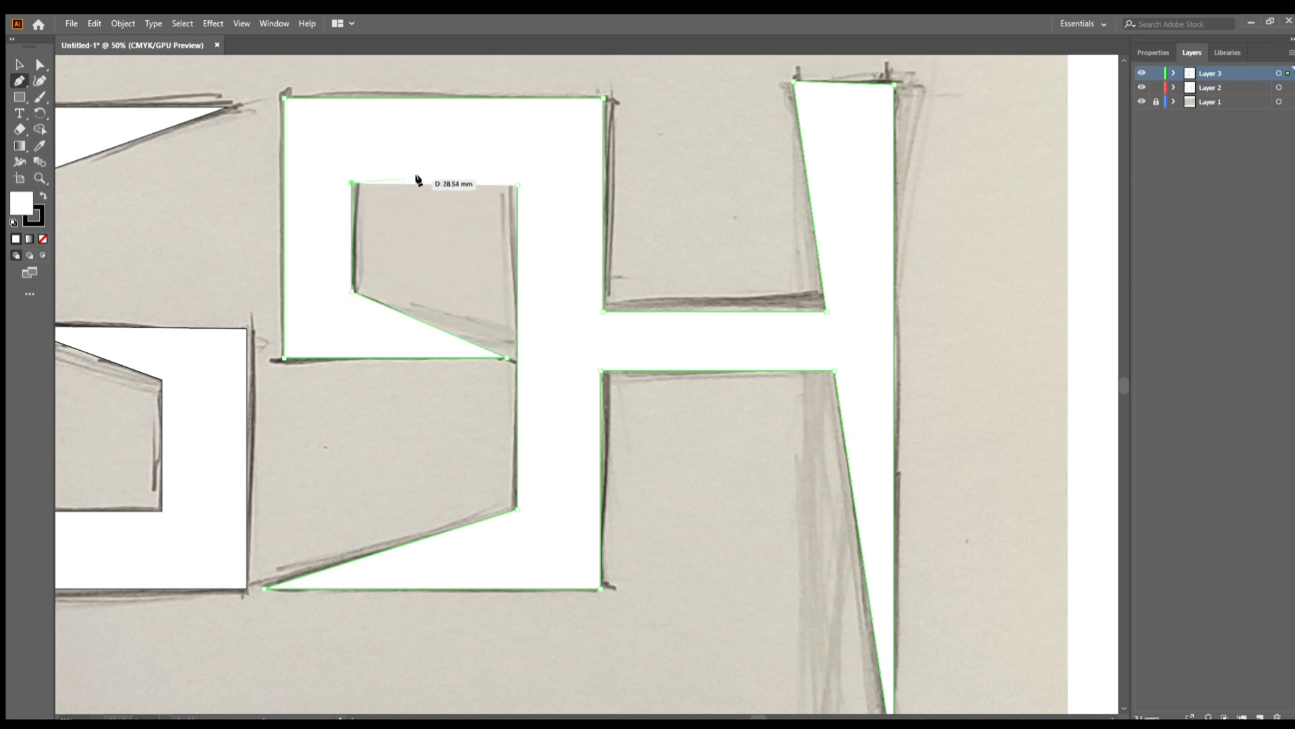
left_click(516, 185)
scroll(513, 243, "down", 4)
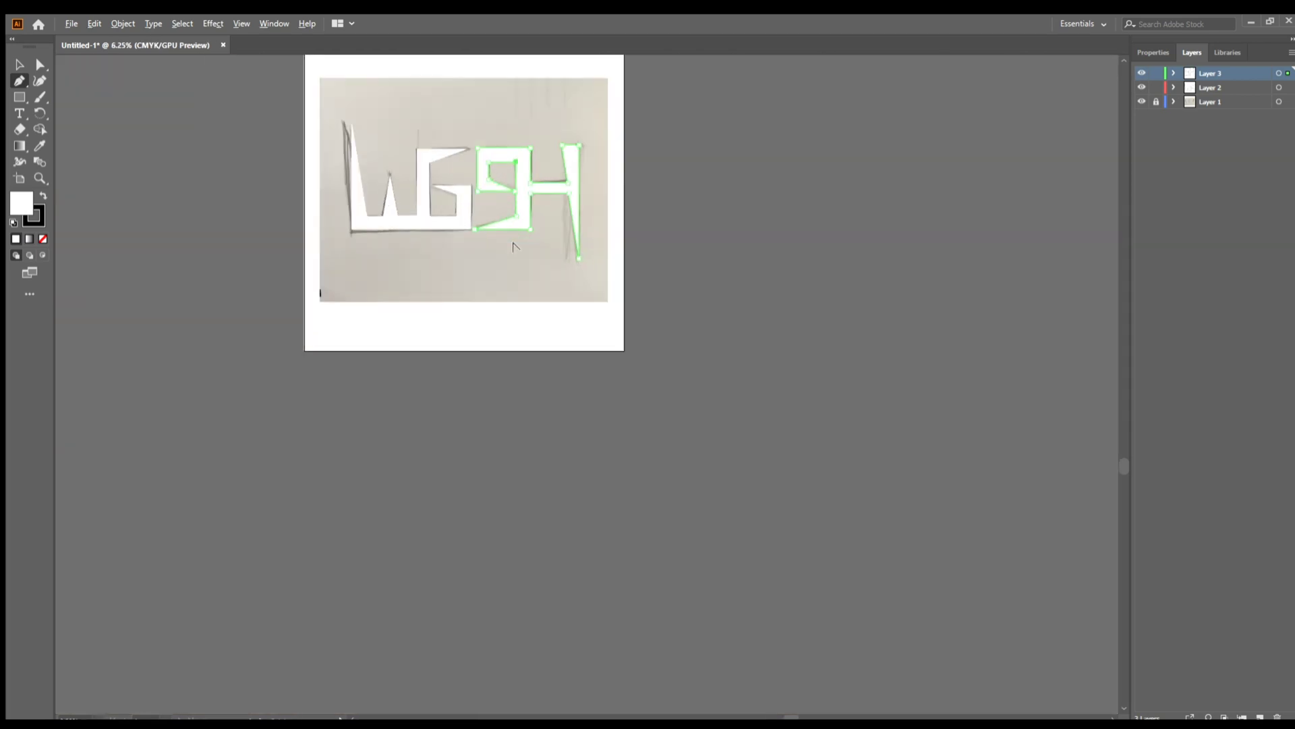
scroll(444, 107, "up", 2)
key("v")
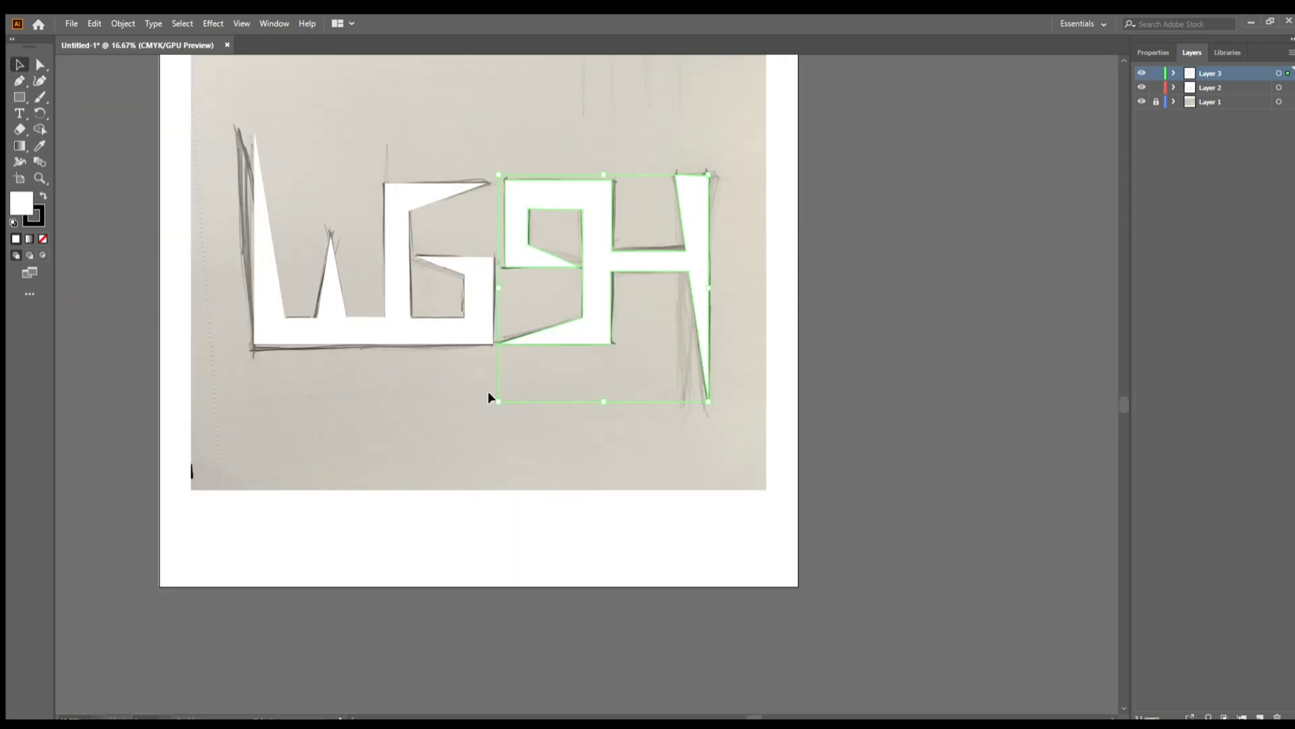
left_click(545, 464)
Hide the sketch layer to check the traced lettering on its own, and show the sketch again
left_click(1142, 95)
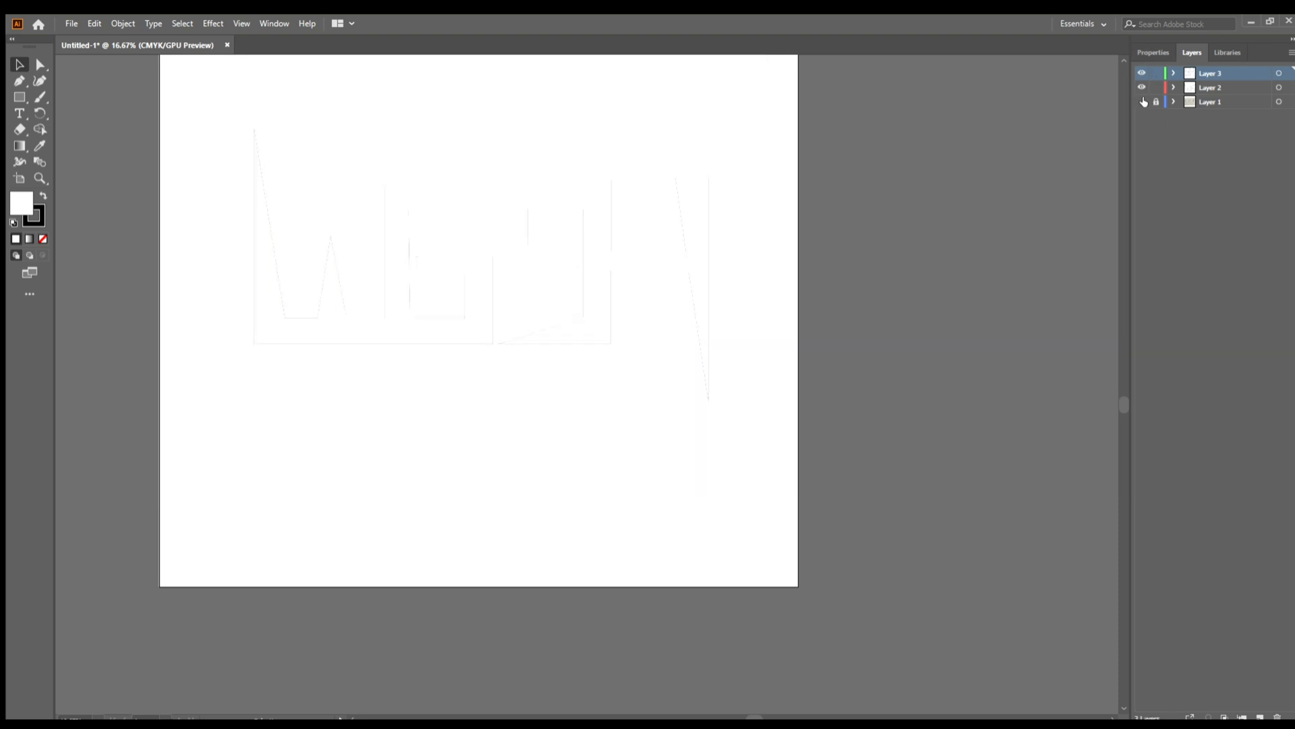
left_click(1142, 102)
scroll(610, 164, "up", 2)
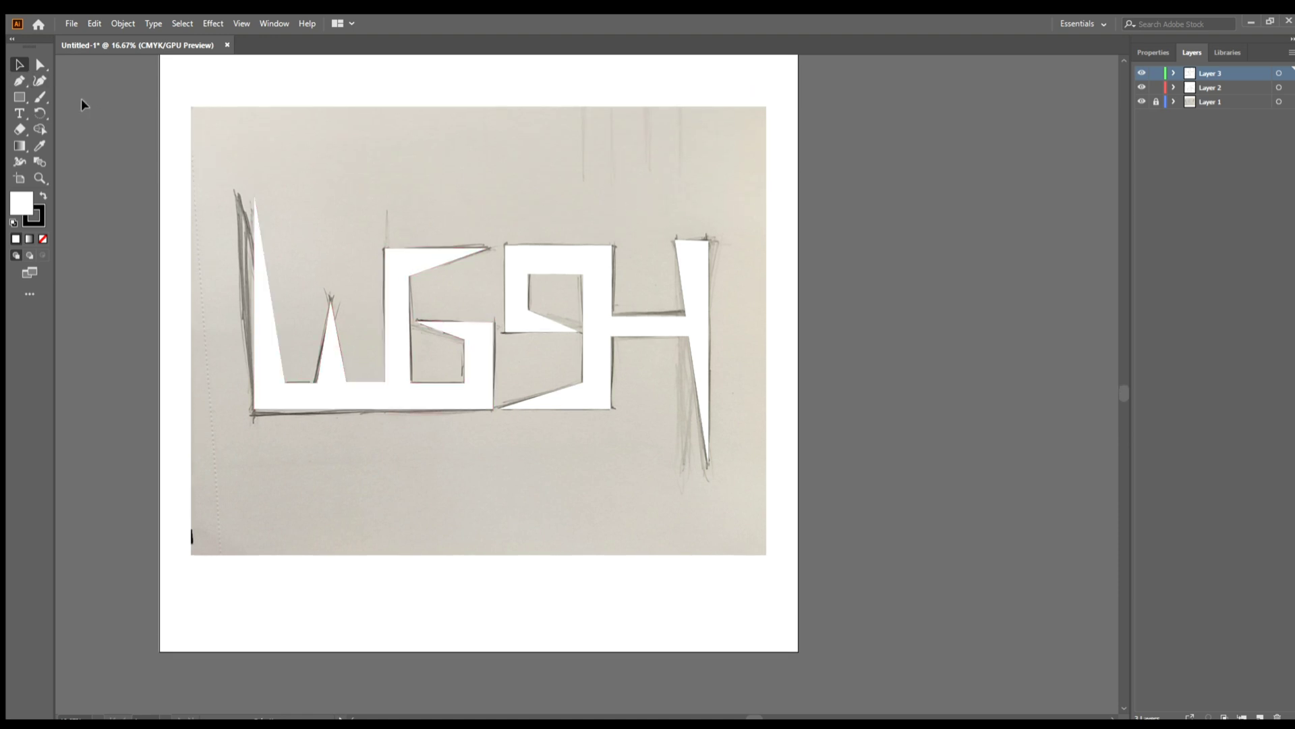
Select all the traced lettering, shift it slightly left and down, give it a solid black fill, and deselect it
key("ctrl+a")
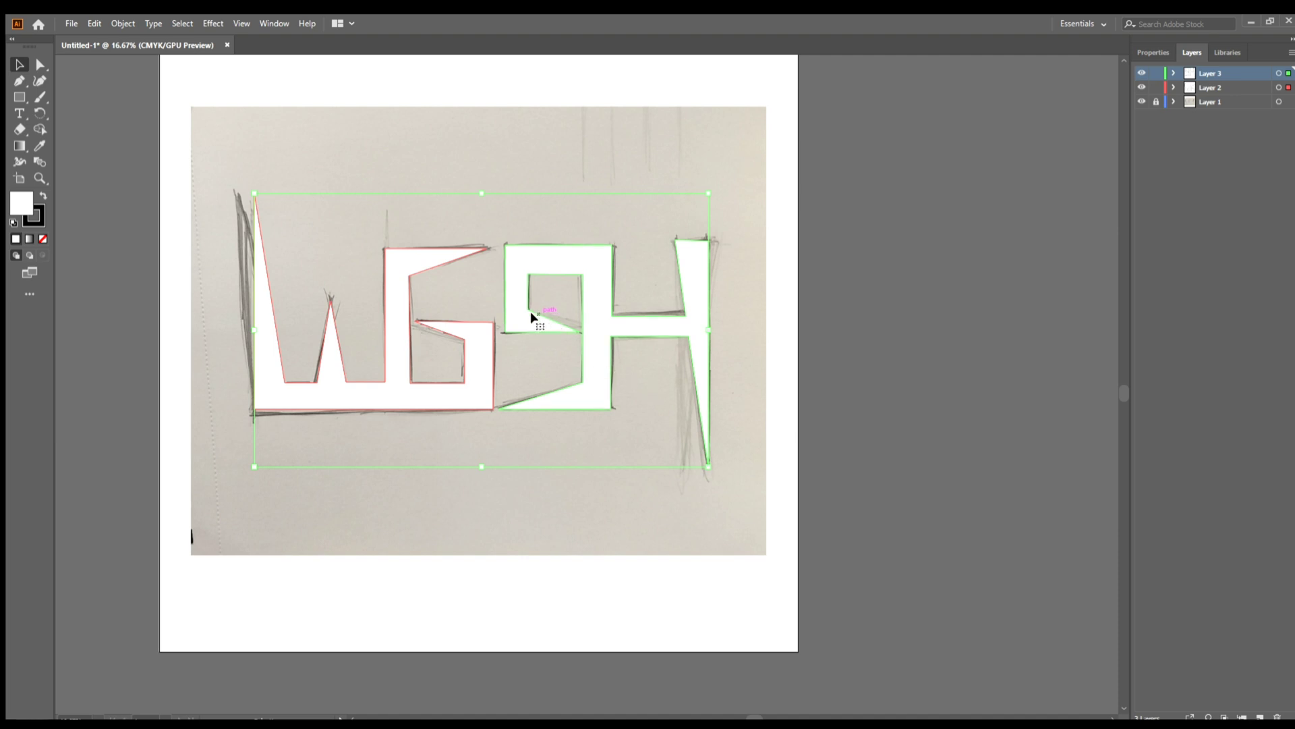
left_click_drag(520, 349, 511, 317)
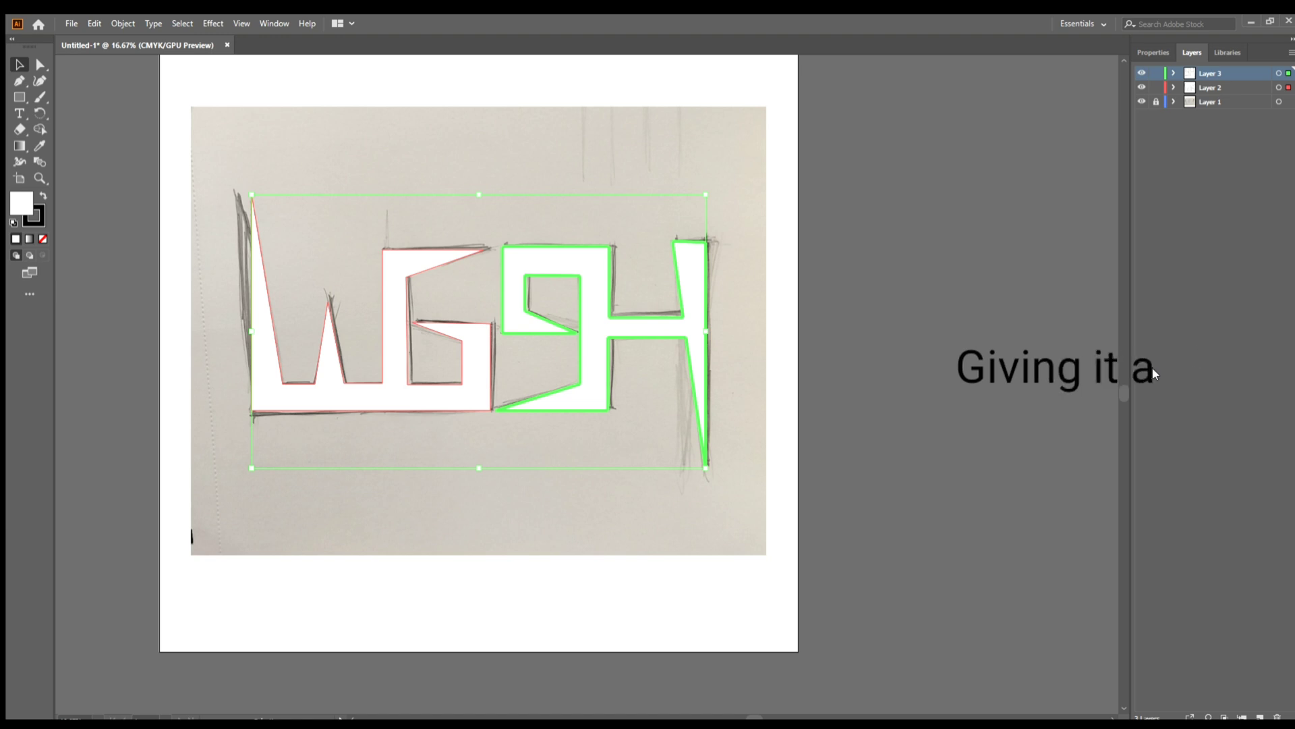
key("shift+x")
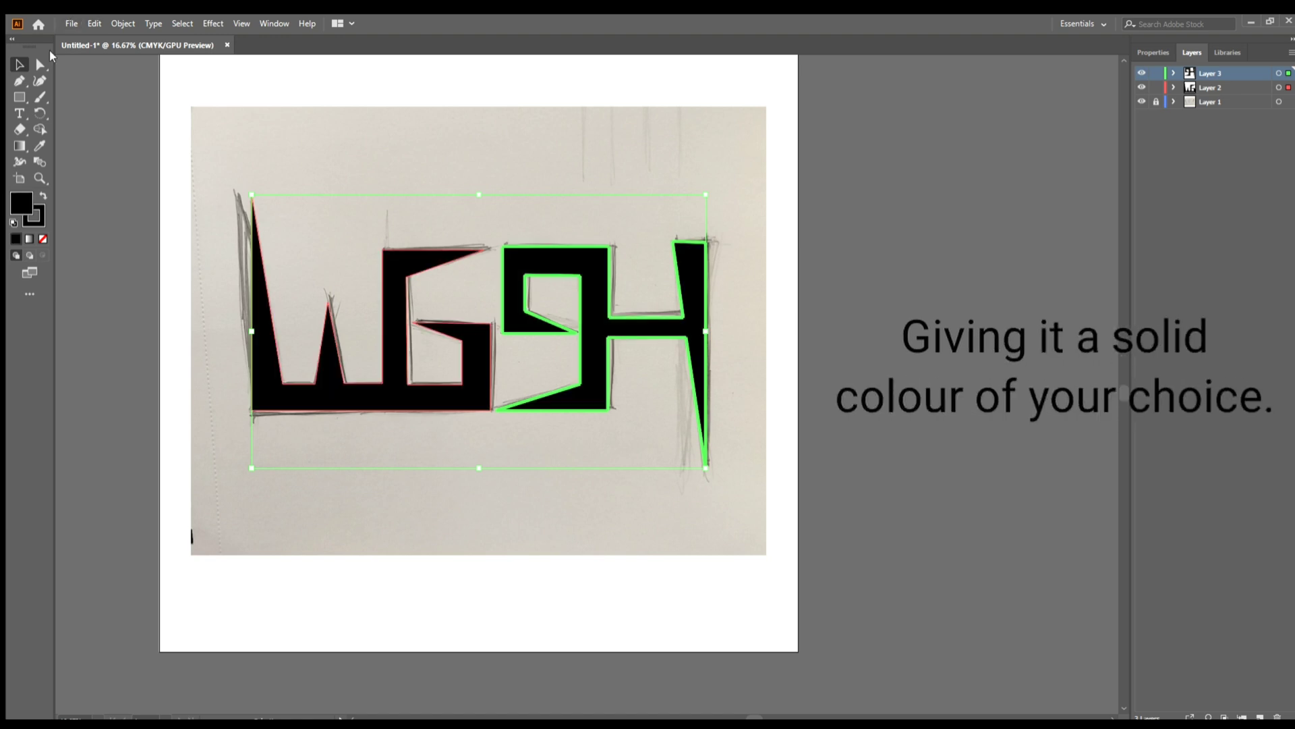
left_click(312, 107)
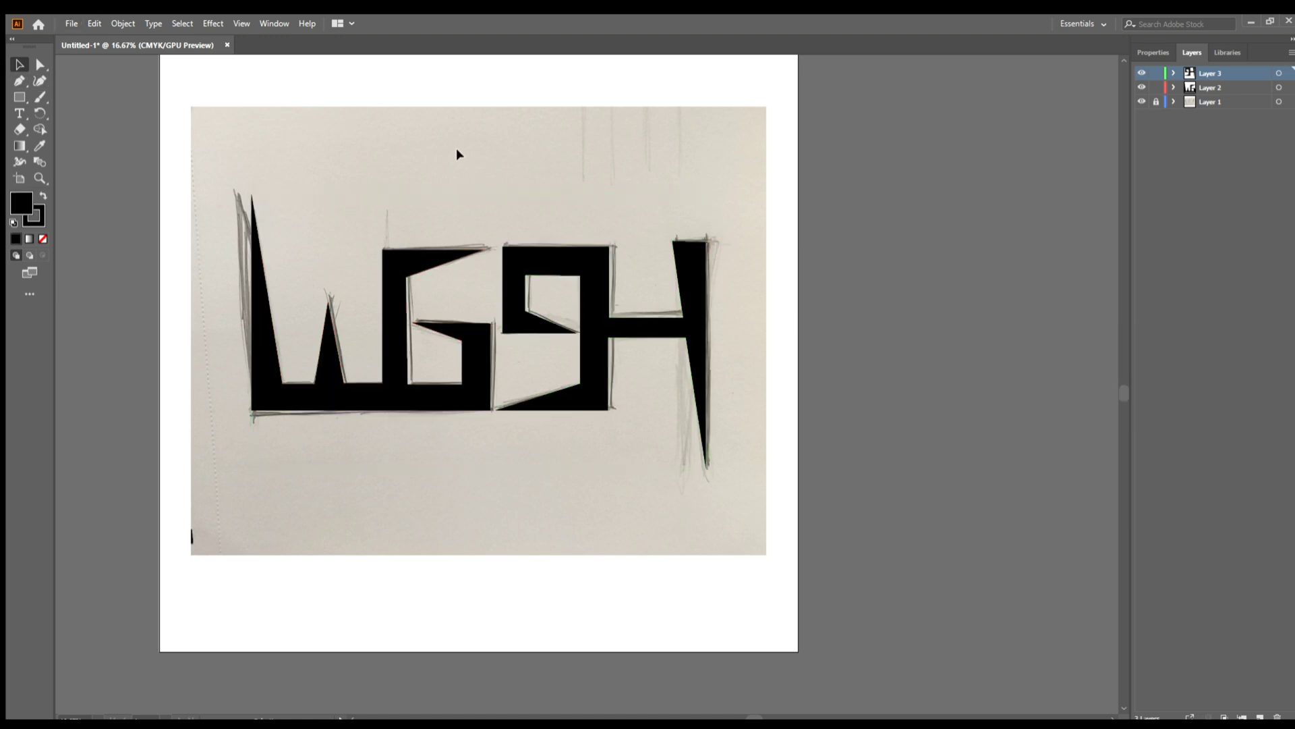
Hide the sketch on Layer 1 and examine the black lettering alone on the artboard
left_click(1141, 101)
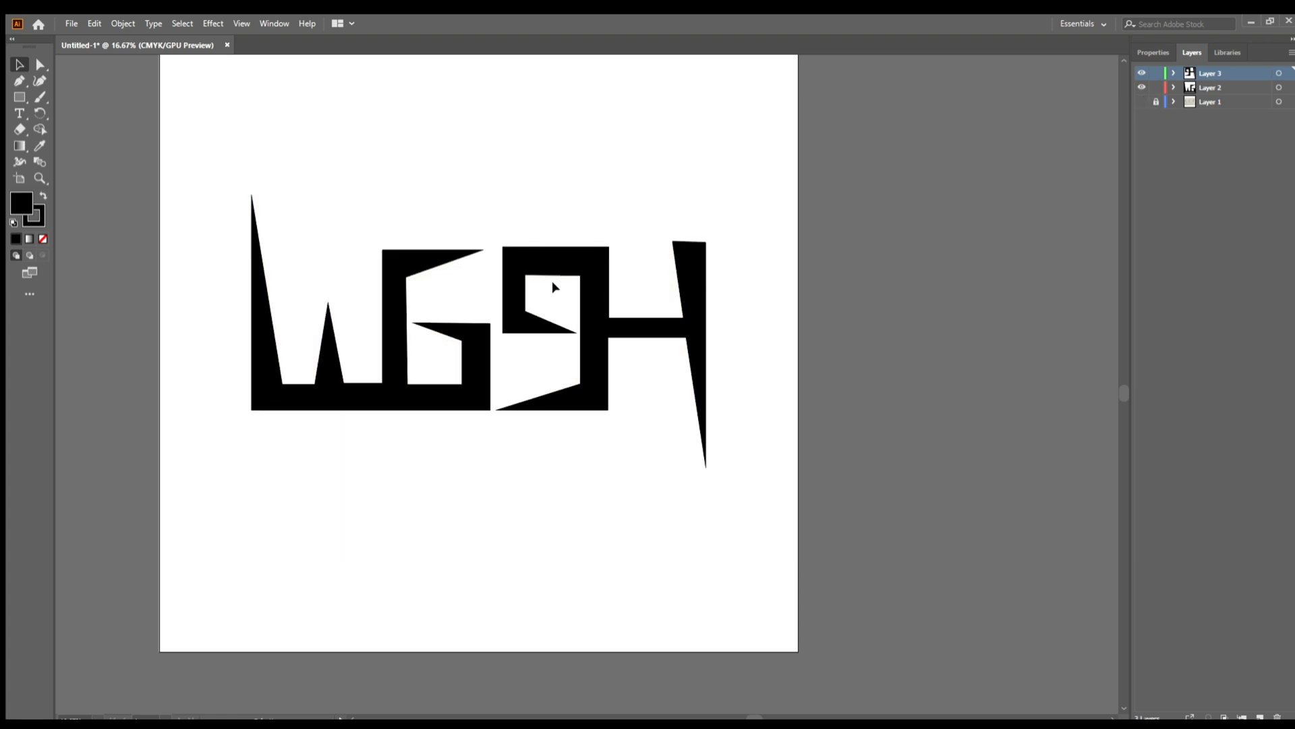
scroll(557, 283, "up", 1)
scroll(561, 287, "up", 3)
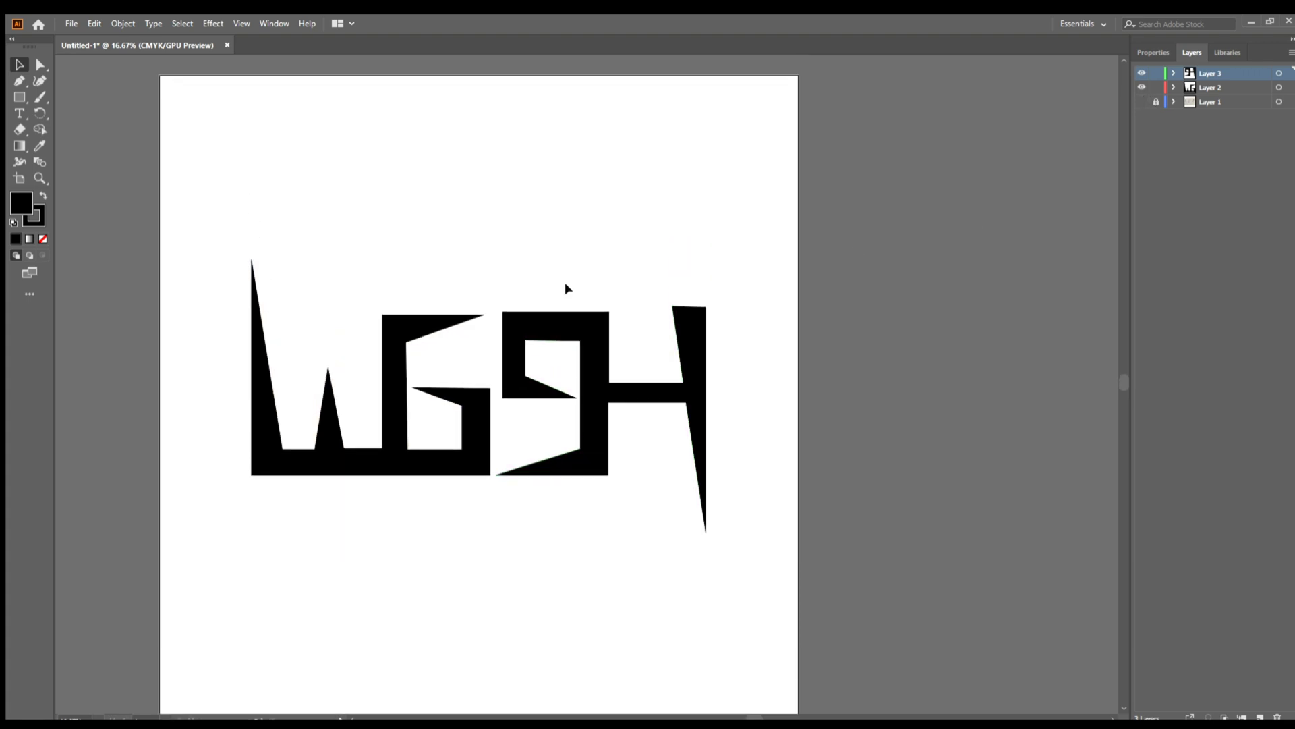
scroll(565, 282, "down", 1)
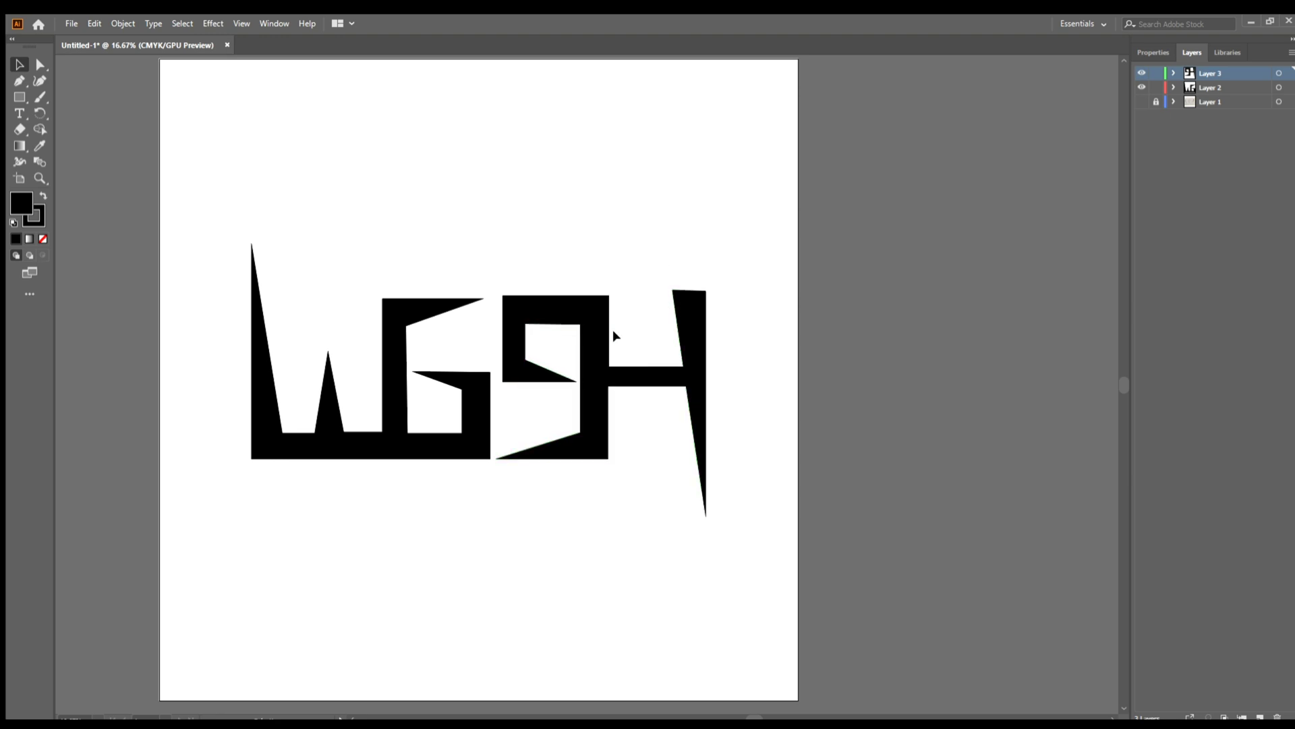
scroll(621, 329, "up", 1)
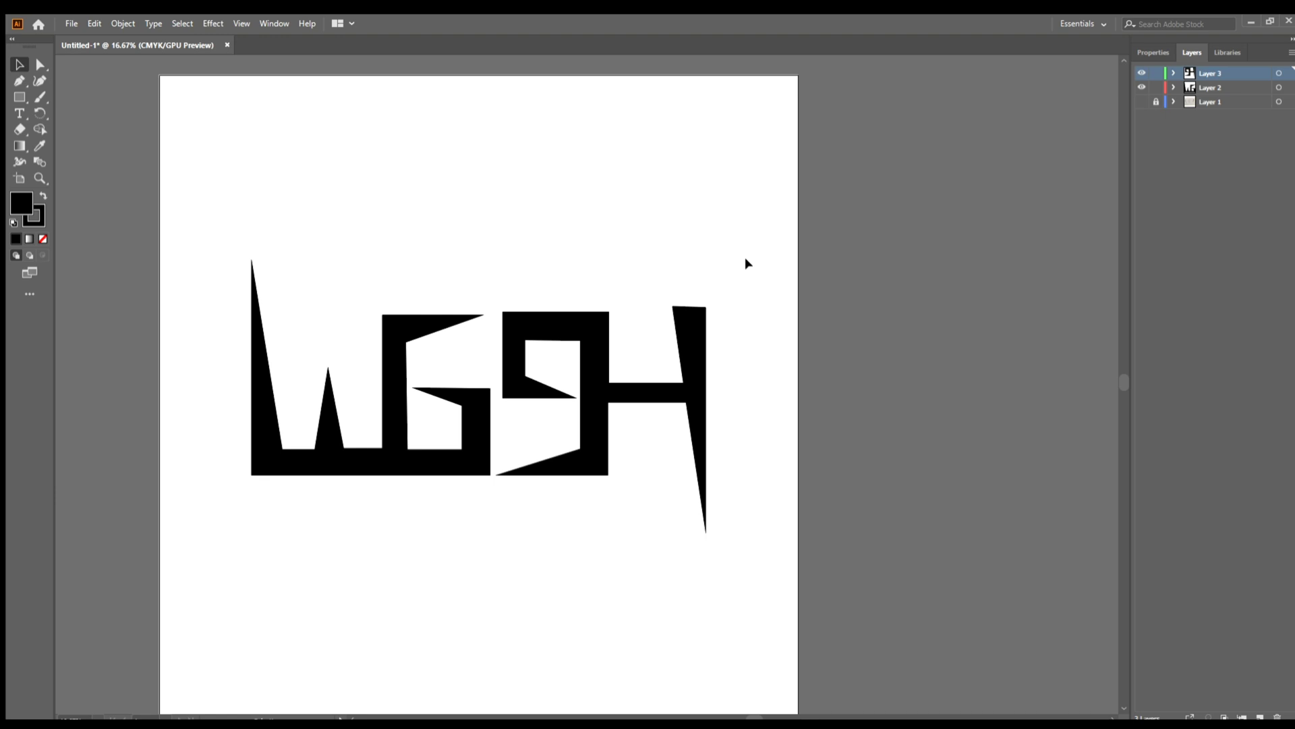
scroll(745, 264, "down", 1)
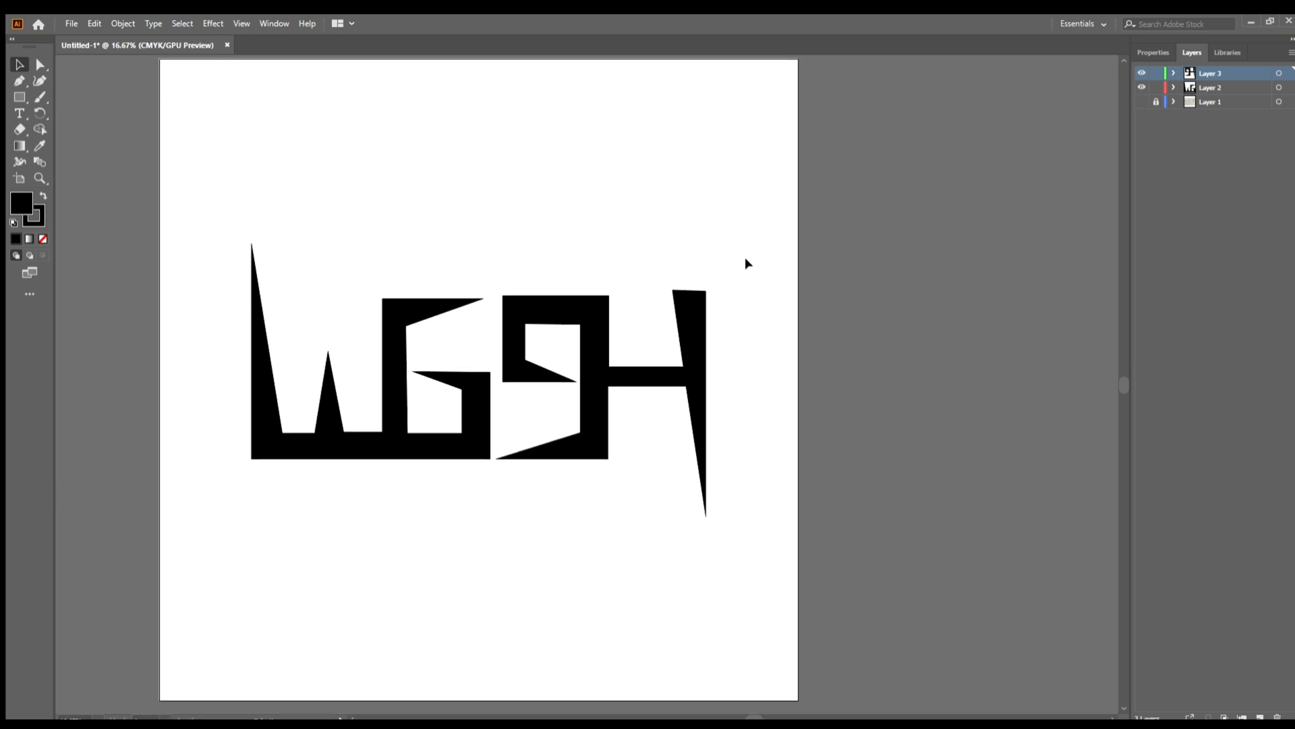